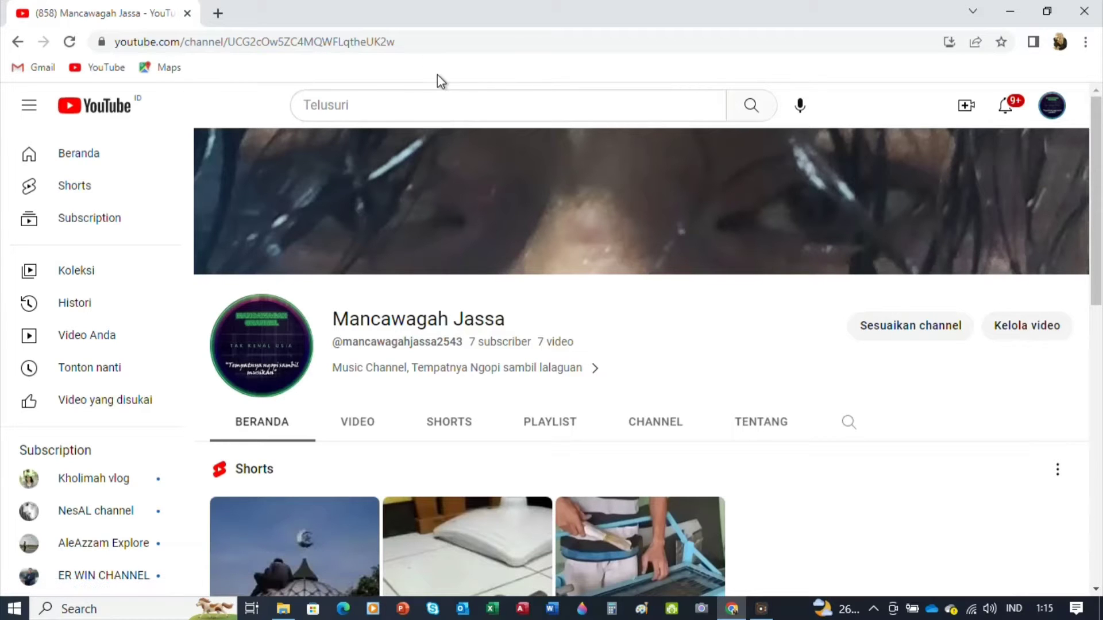
Open YouTube Studio from the account menu and scroll the dashboard showing 7 subscribers
click(1054, 110)
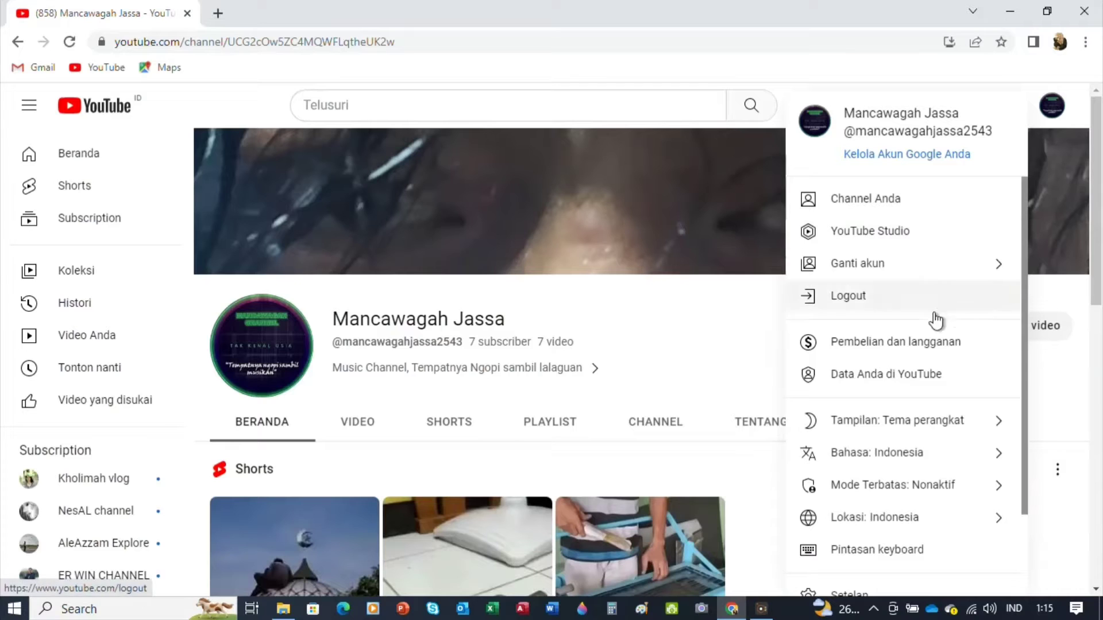
click(917, 233)
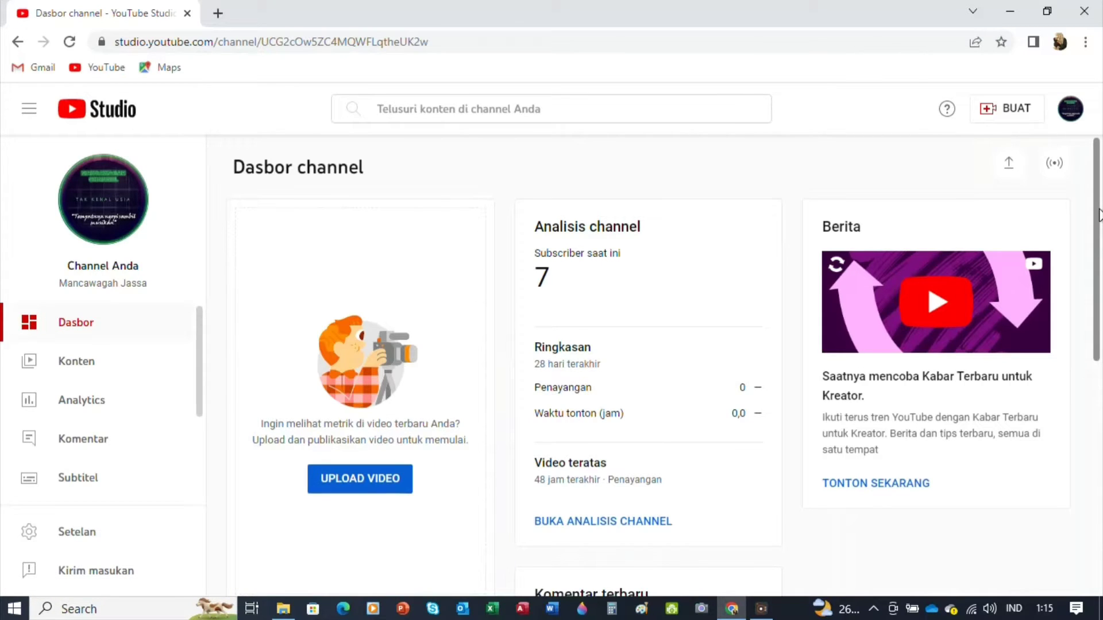
drag(1098, 215, 1100, 294)
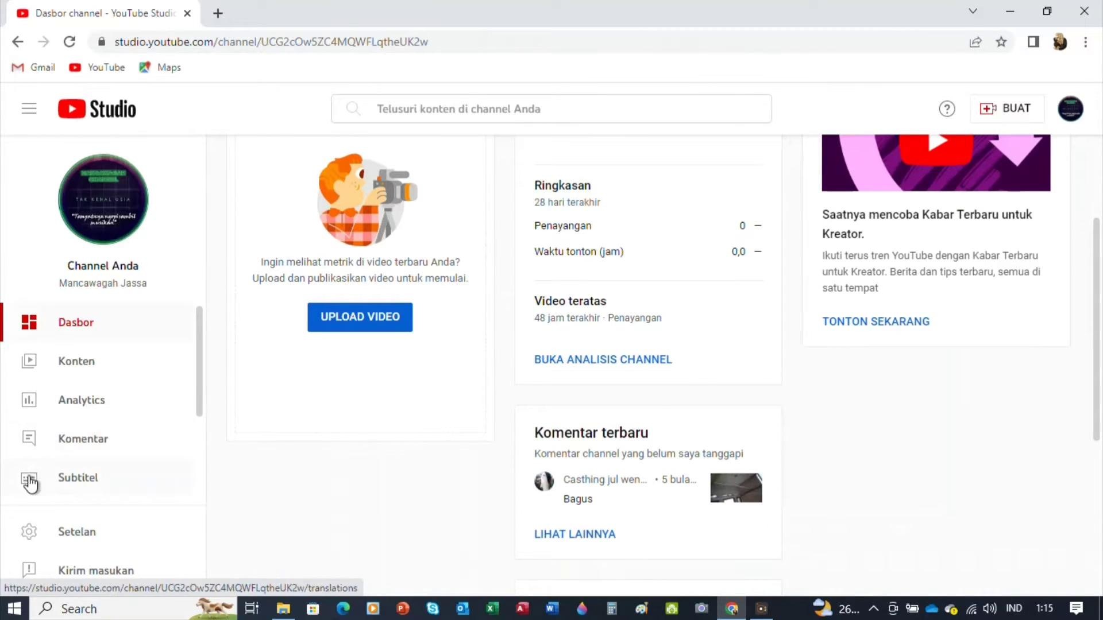
Go to Setelan > Izin (Permissions) and start a new invitation with UNDANG
click(93, 533)
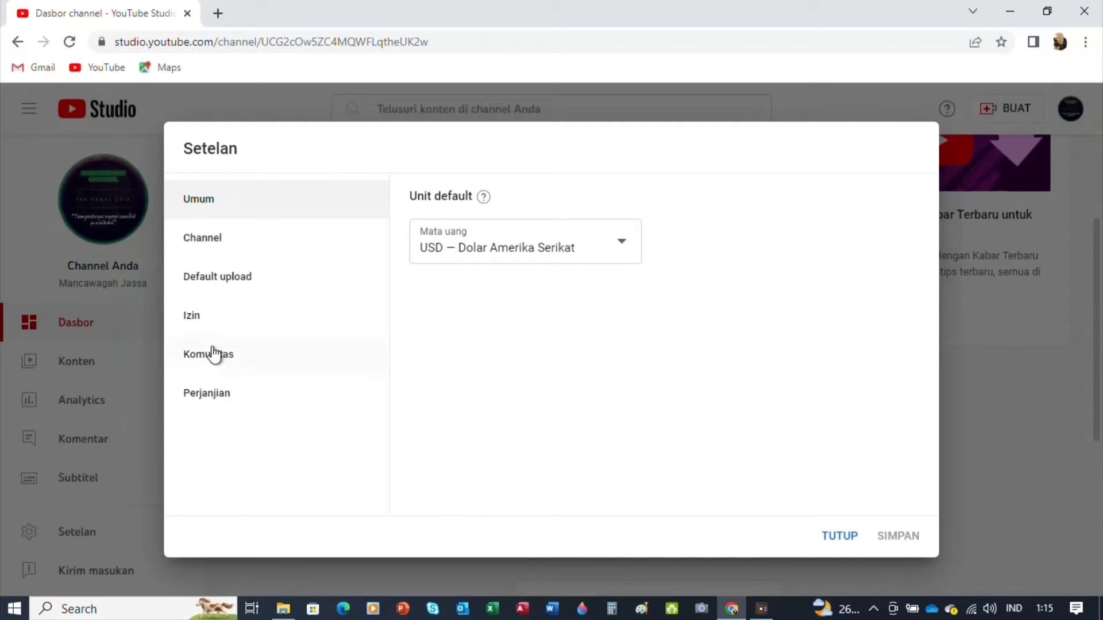
click(215, 325)
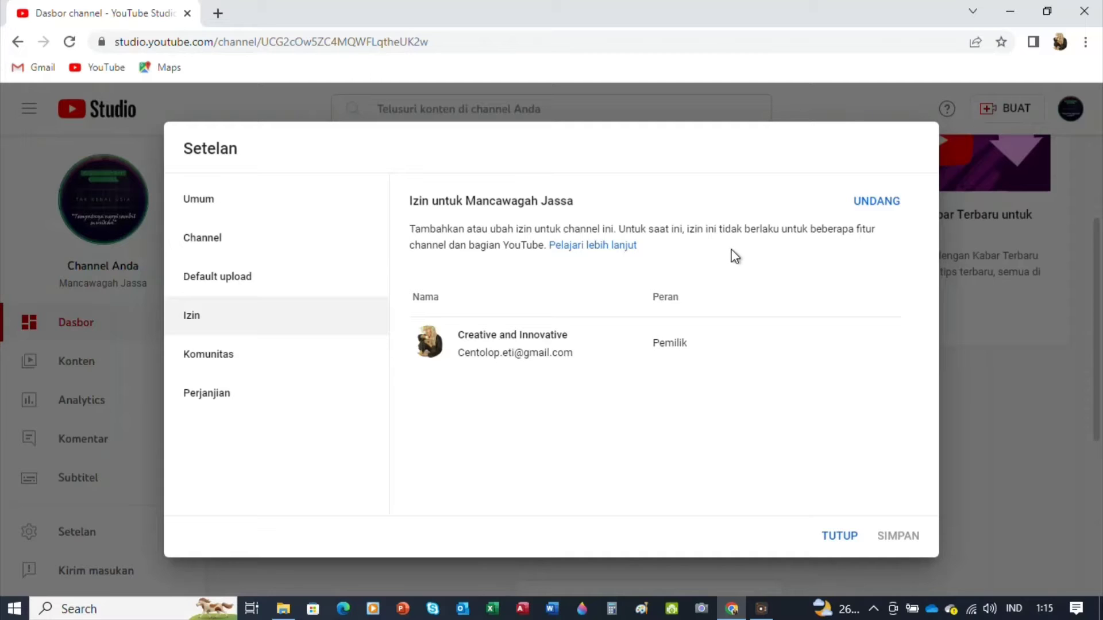
click(873, 207)
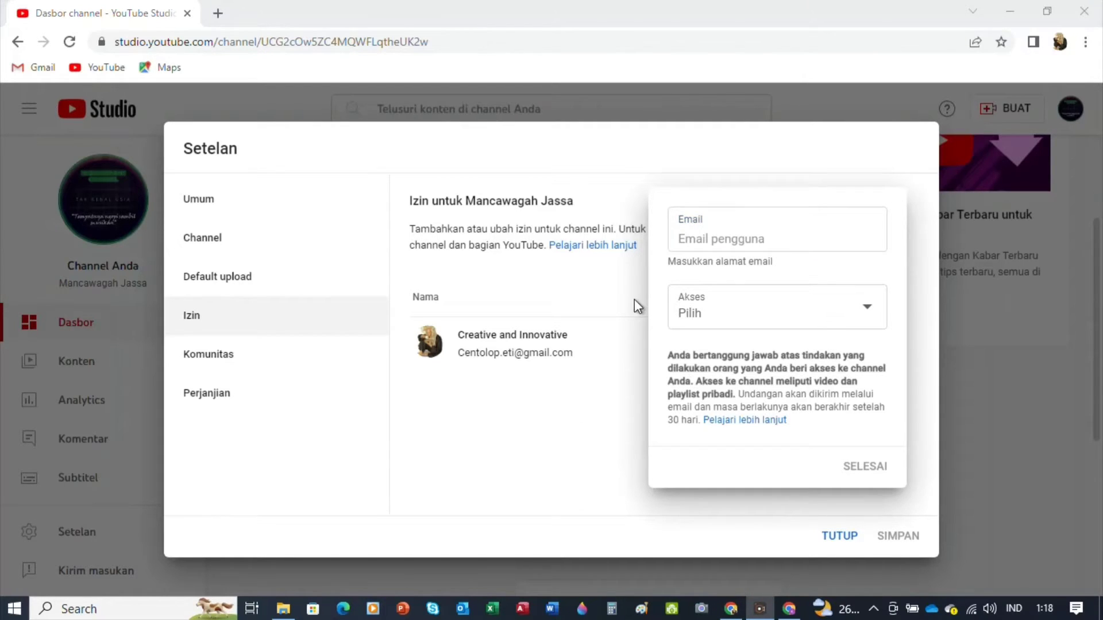
Enter the second Gmail account's address and give it Pengelola (Manager) access
click(742, 239)
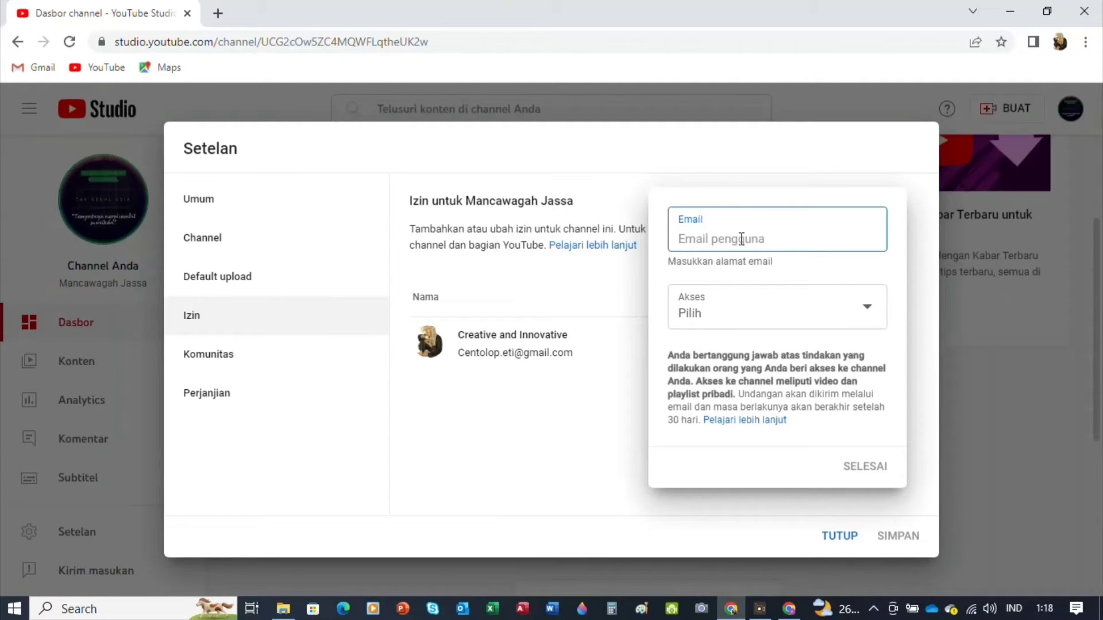
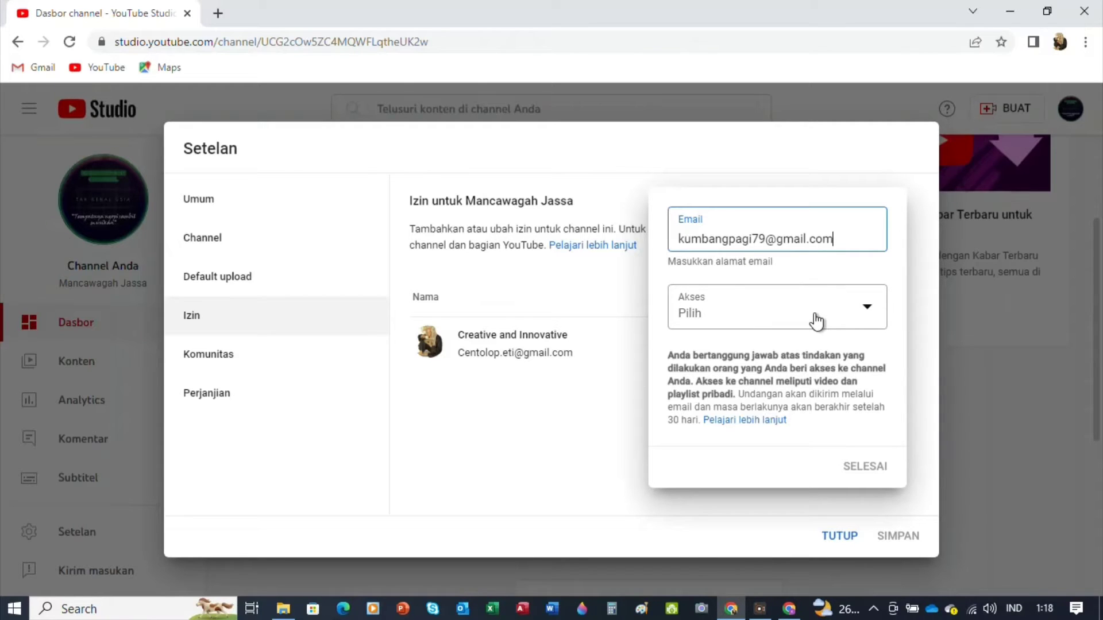
click(870, 312)
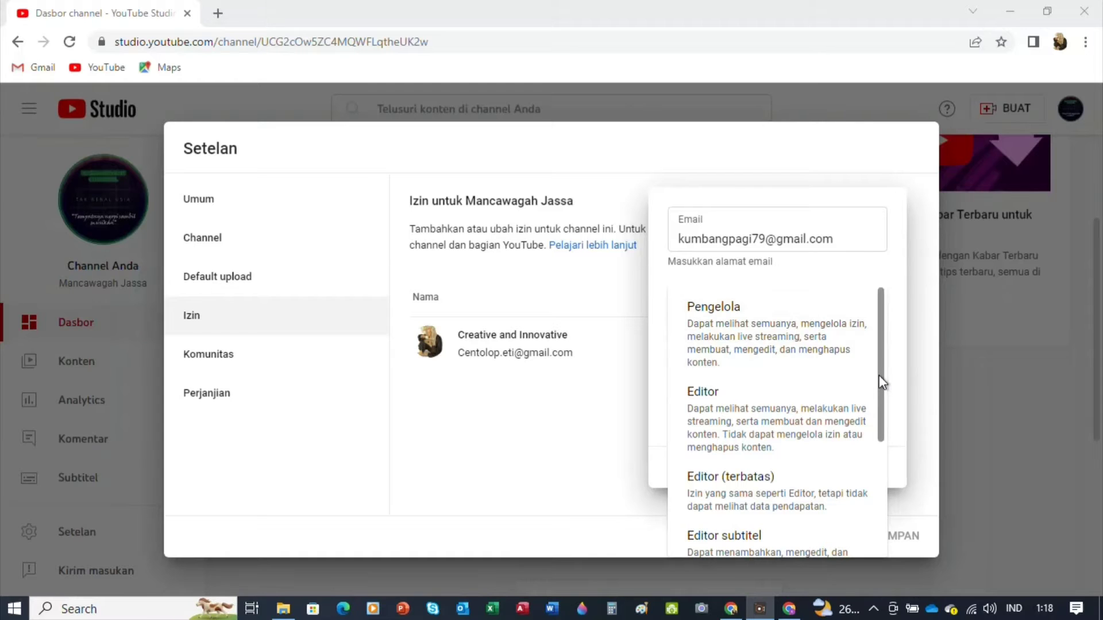
drag(884, 382, 873, 306)
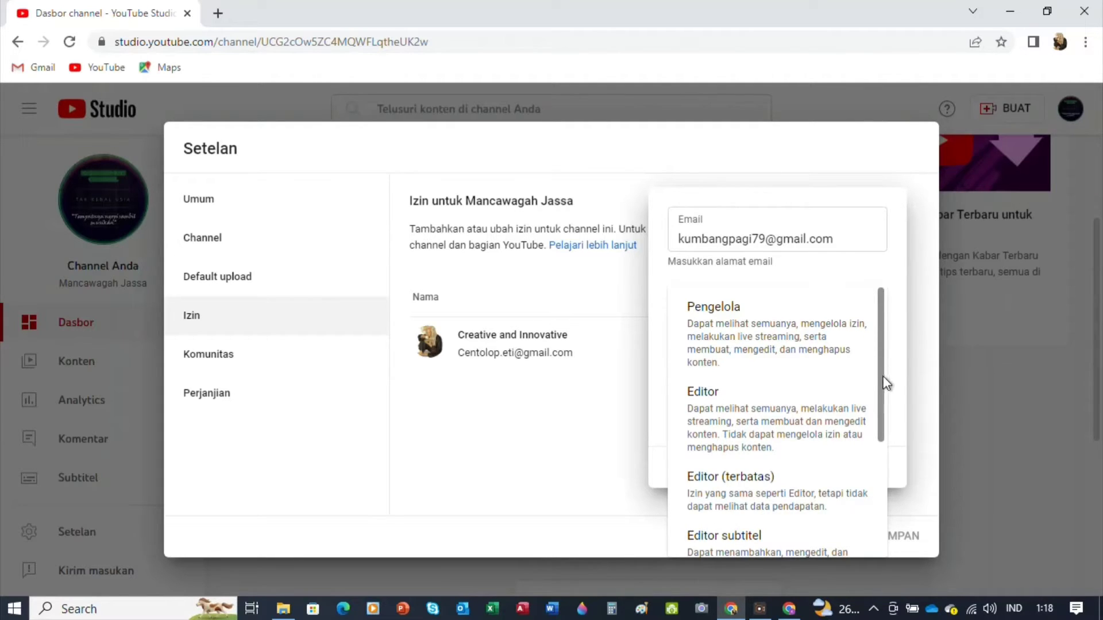
drag(883, 377, 894, 498)
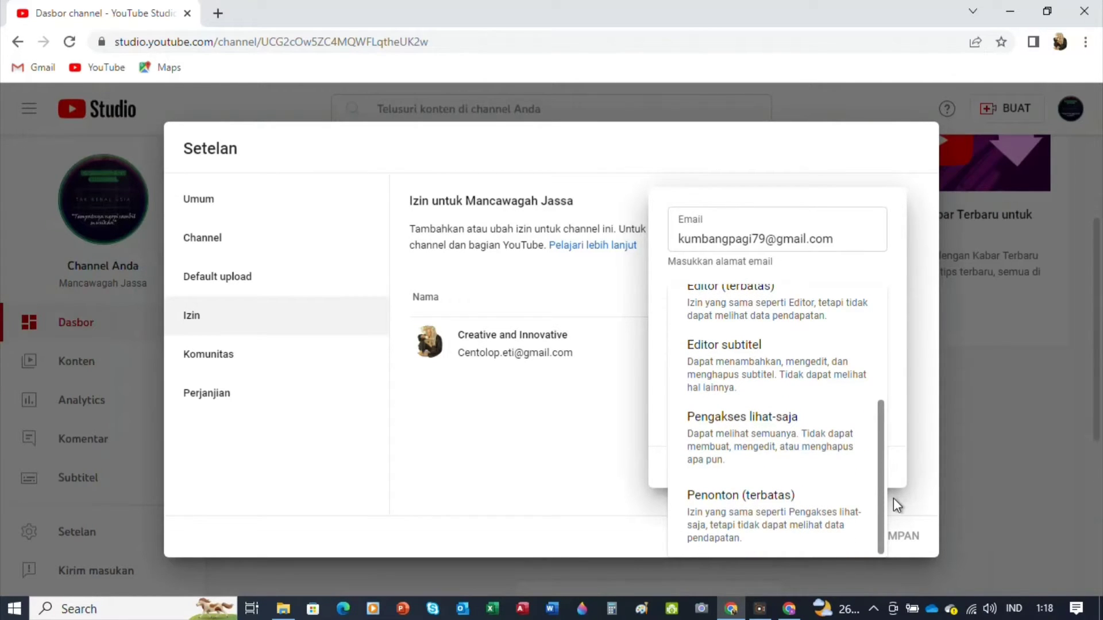
drag(893, 498, 887, 332)
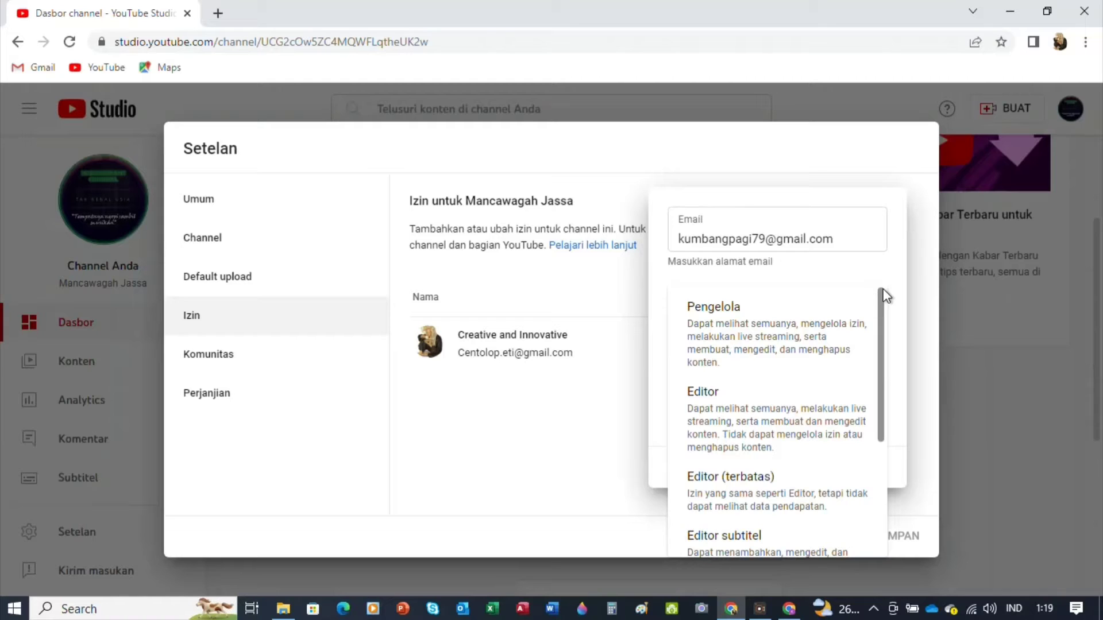
click(810, 326)
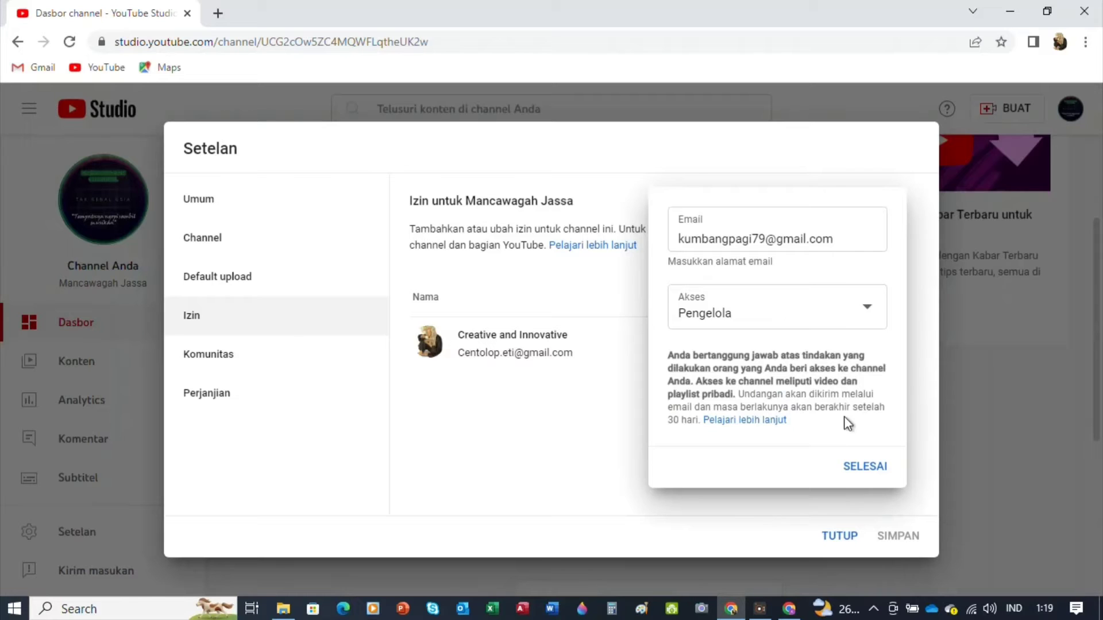
Review the help article's Pemilik, Pengelola and Editor role table, then return to Studio
click(773, 421)
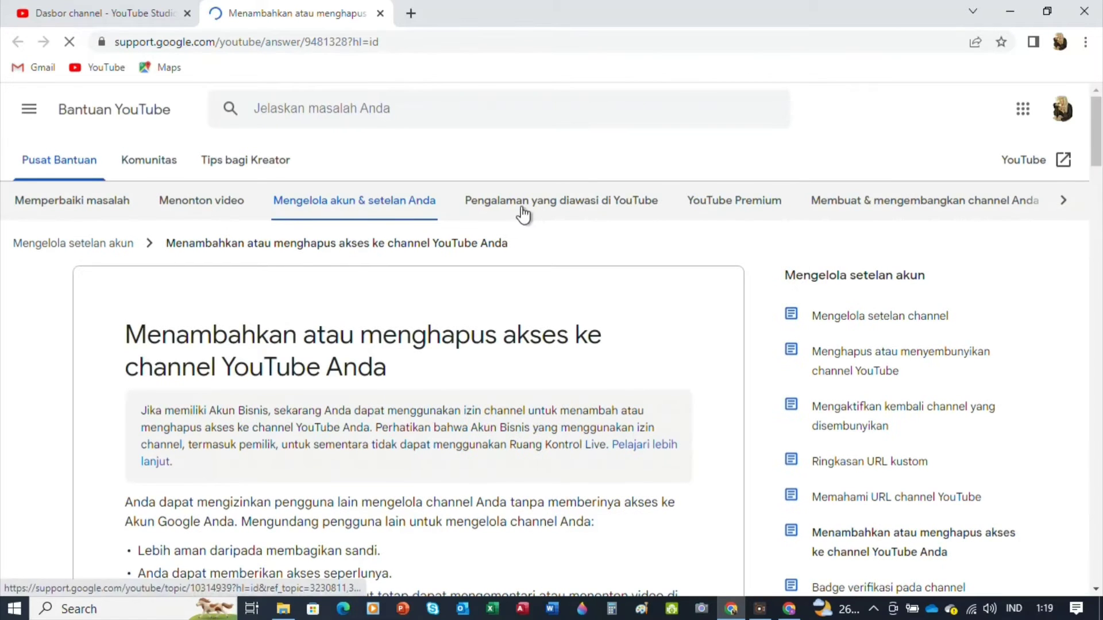
drag(1097, 140, 1090, 115)
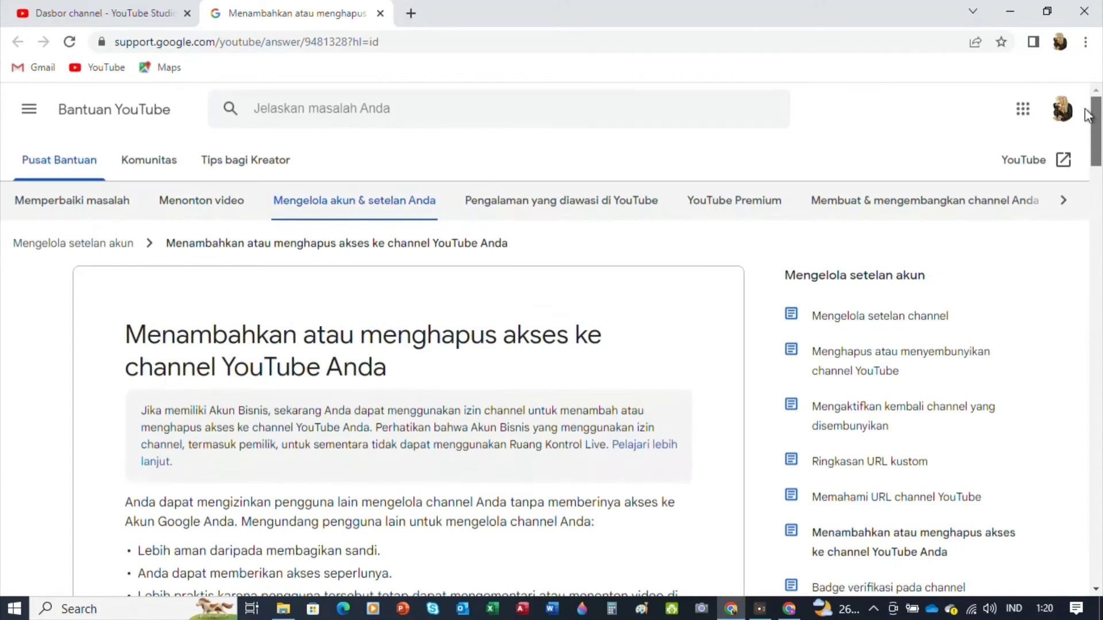
click(148, 14)
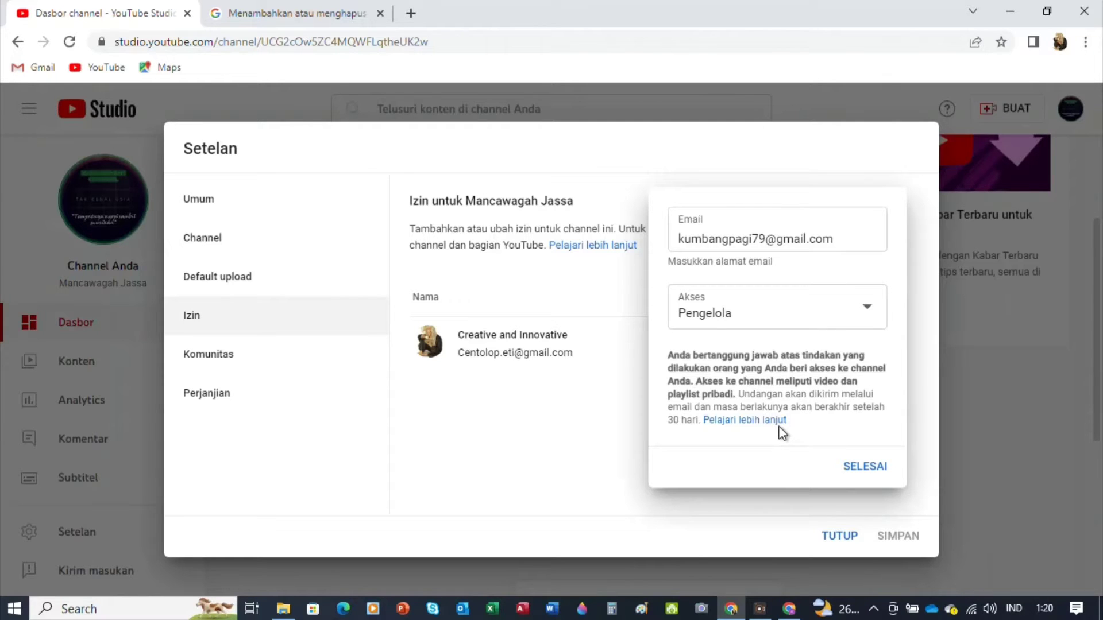
click(297, 15)
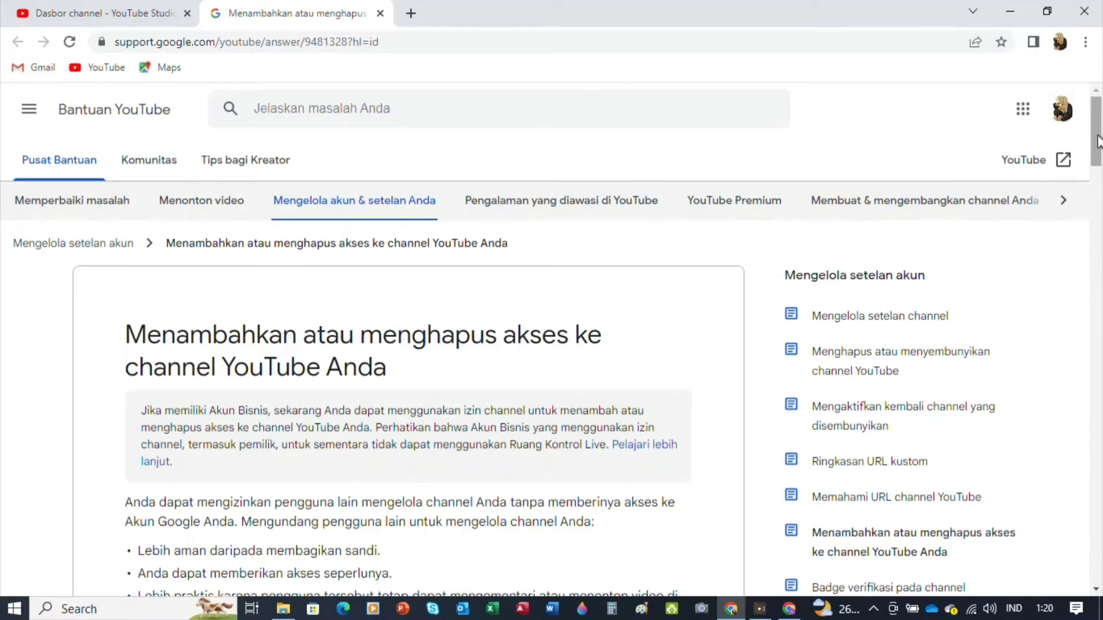
drag(1099, 157, 1098, 282)
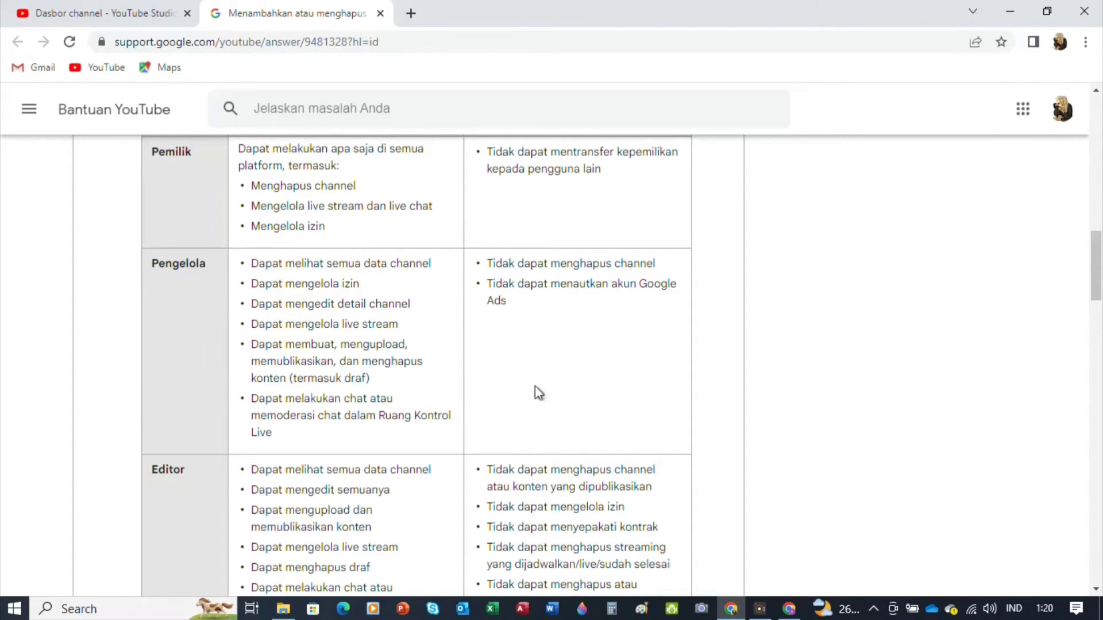
click(82, 14)
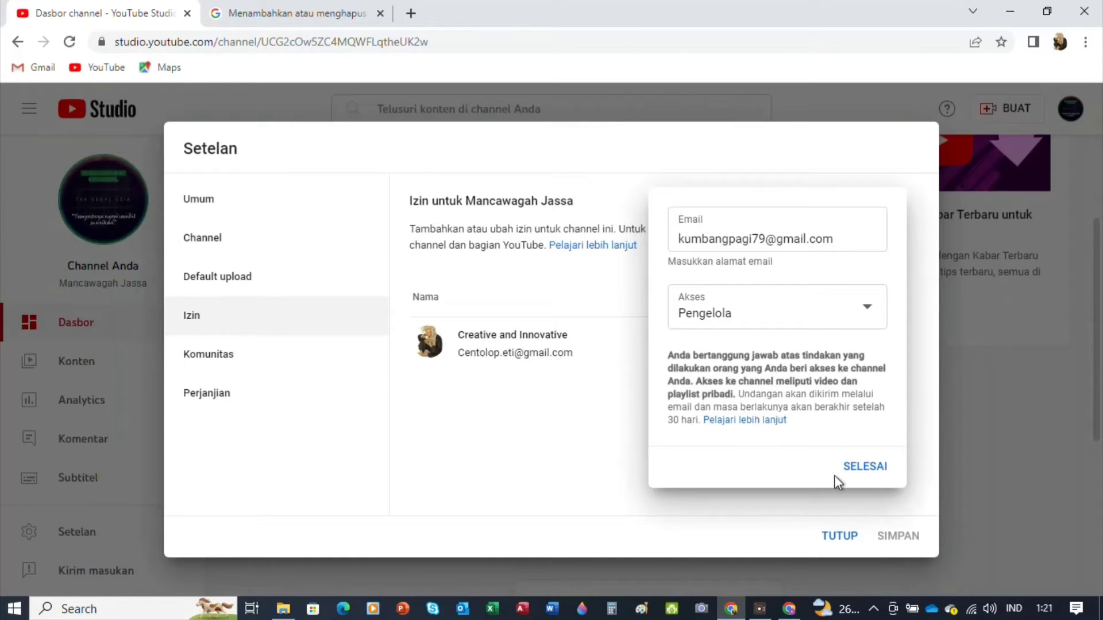
Confirm the invitation with SELESAI and save the permission changes with SIMPAN
click(869, 468)
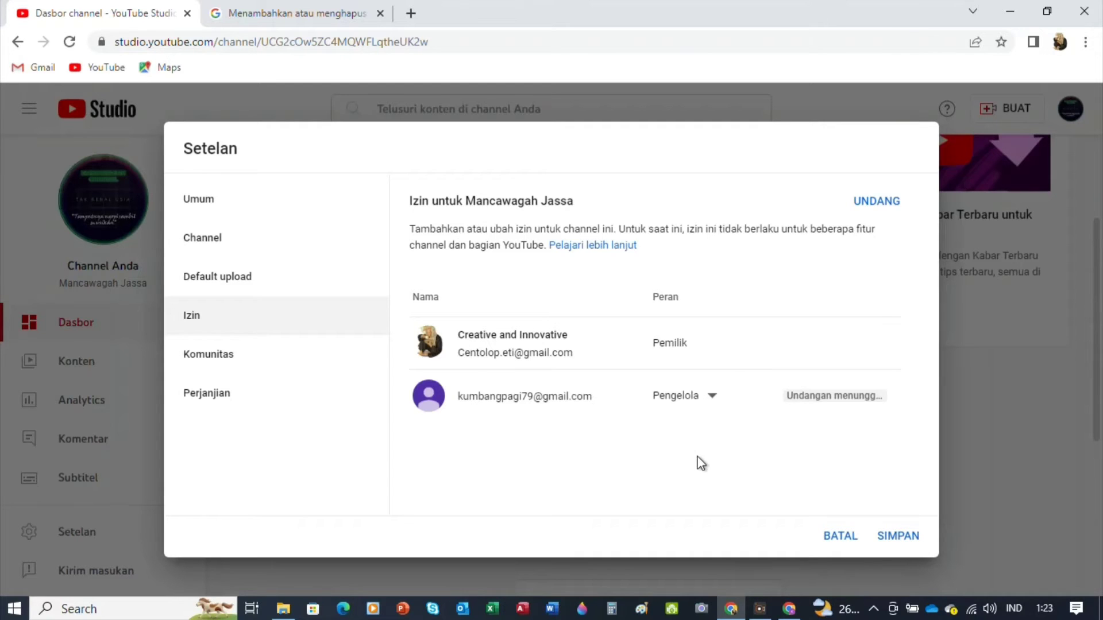
mouse_move(689, 398)
click(899, 537)
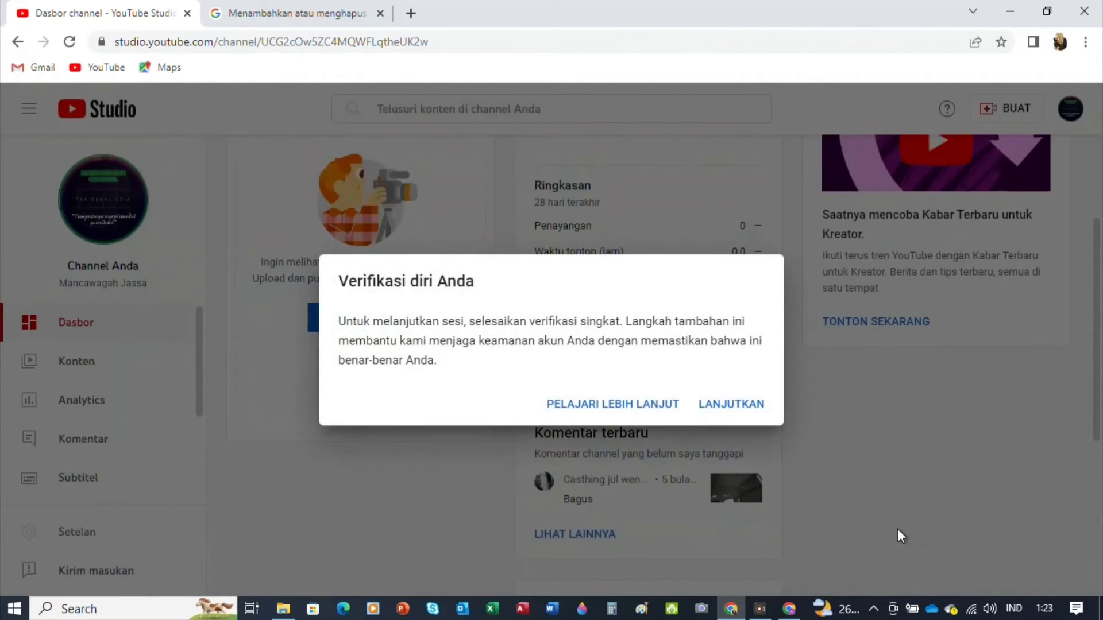
Continue the identity check and submit the Google account password
click(740, 410)
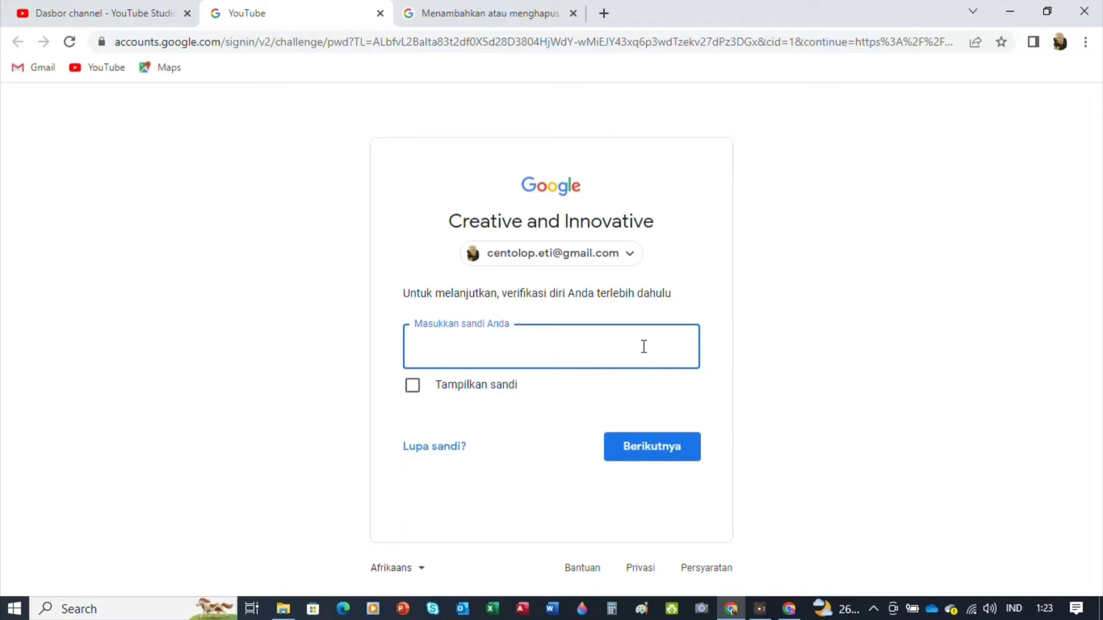
text(**************)
key(Return)
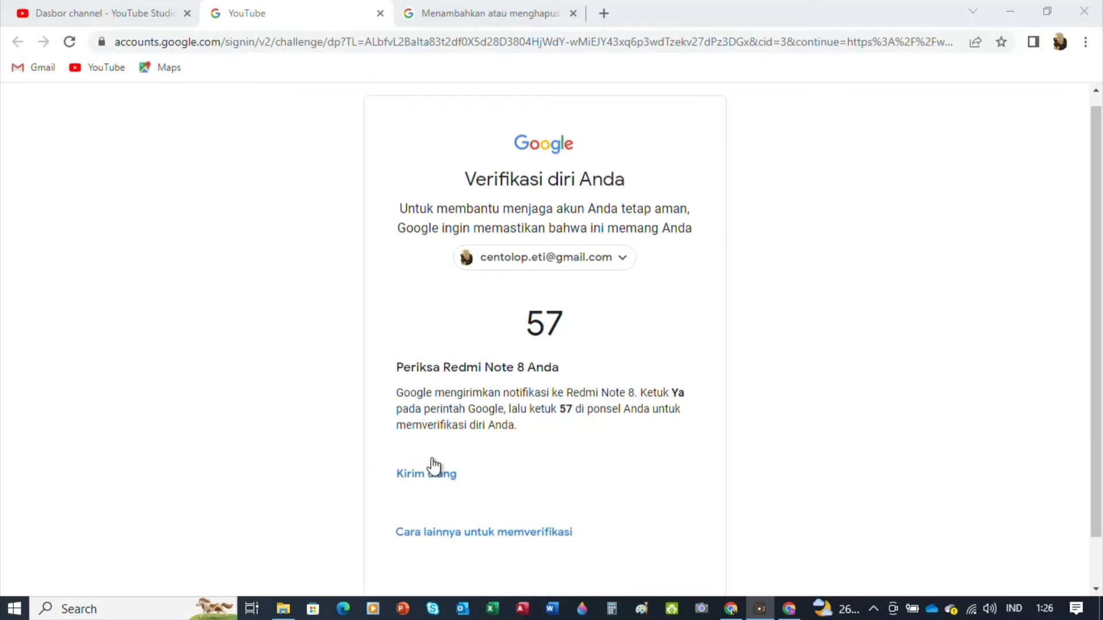
Verify identity by tapping Yes on the phone, then switch to the second account's window
click(469, 531)
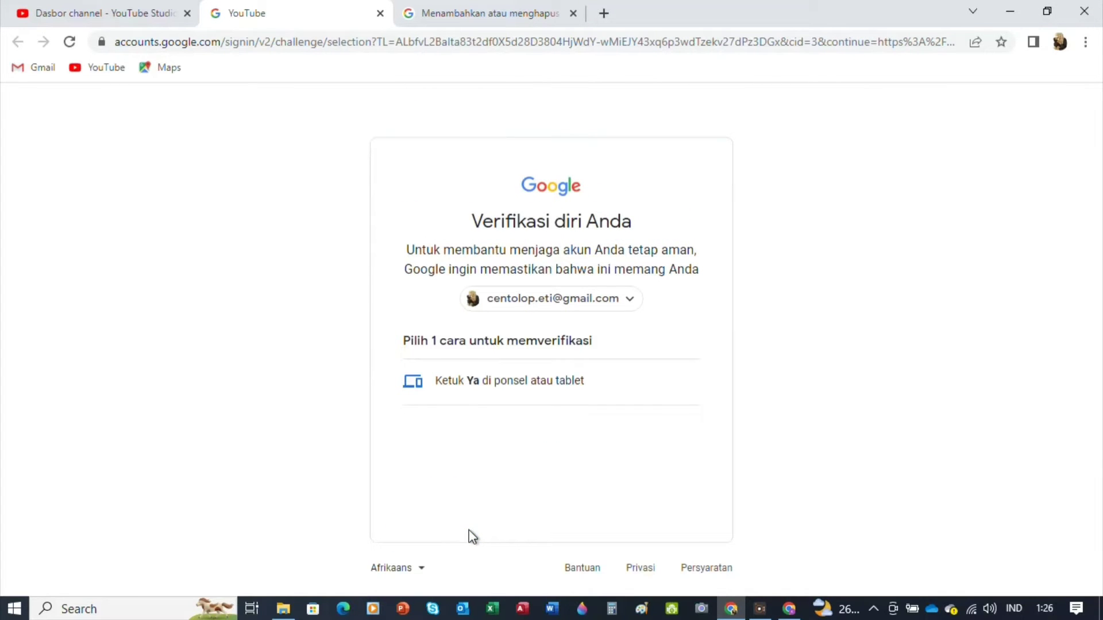
click(484, 402)
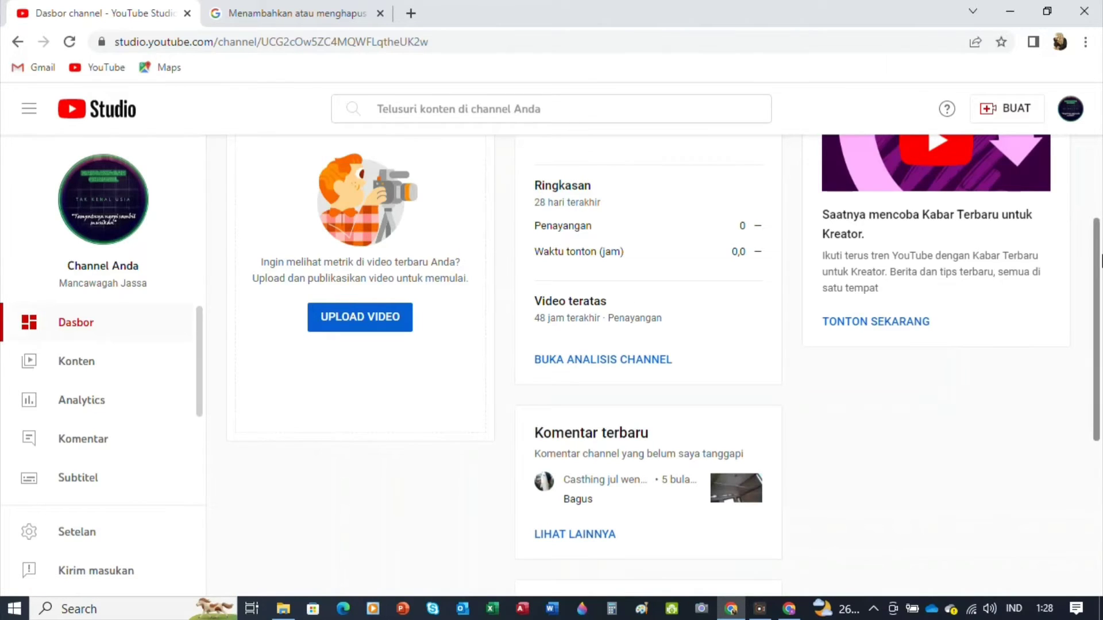
scroll(1098, 262, up, 3)
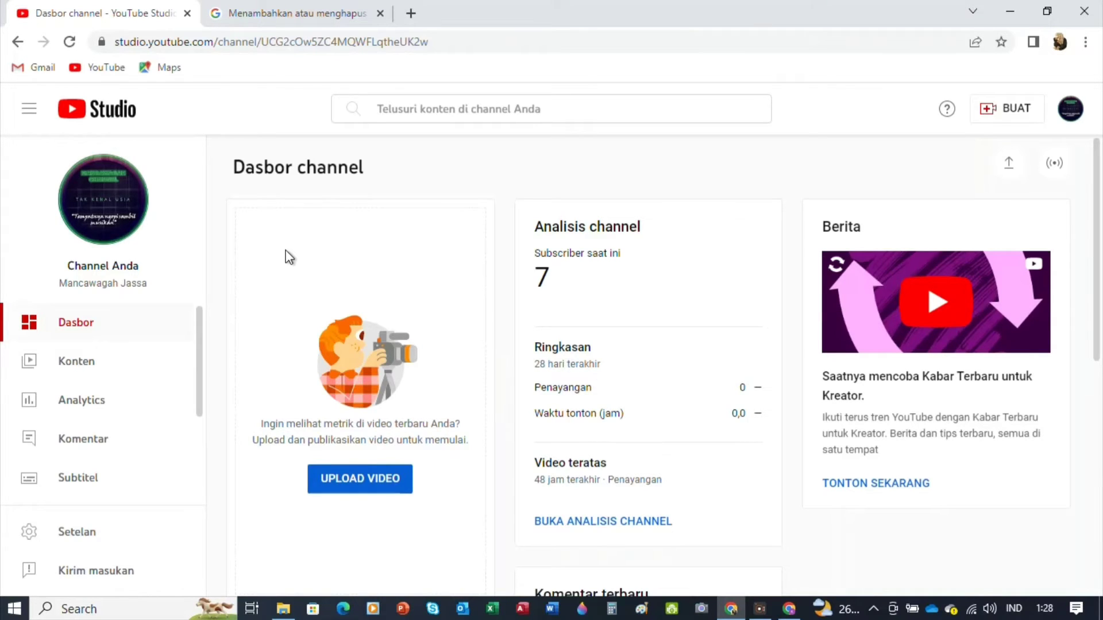
click(791, 610)
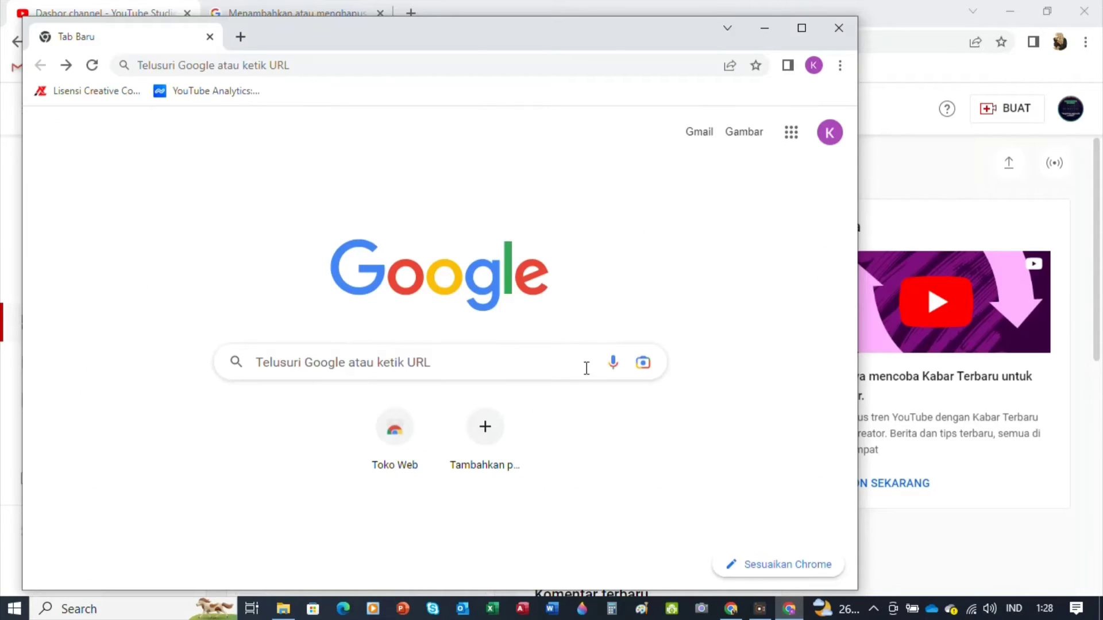
Open the invited account's Gmail inbox from the new tab page
click(696, 138)
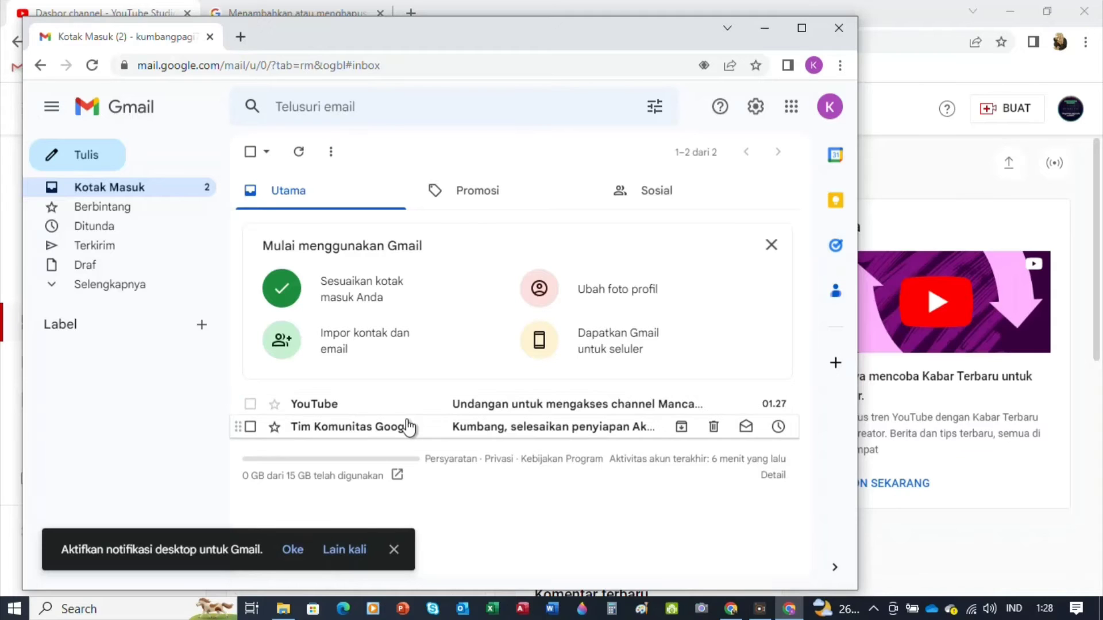
Open the YouTube channel-access invitation email and accept it with TERIMA UNDANGAN
click(388, 414)
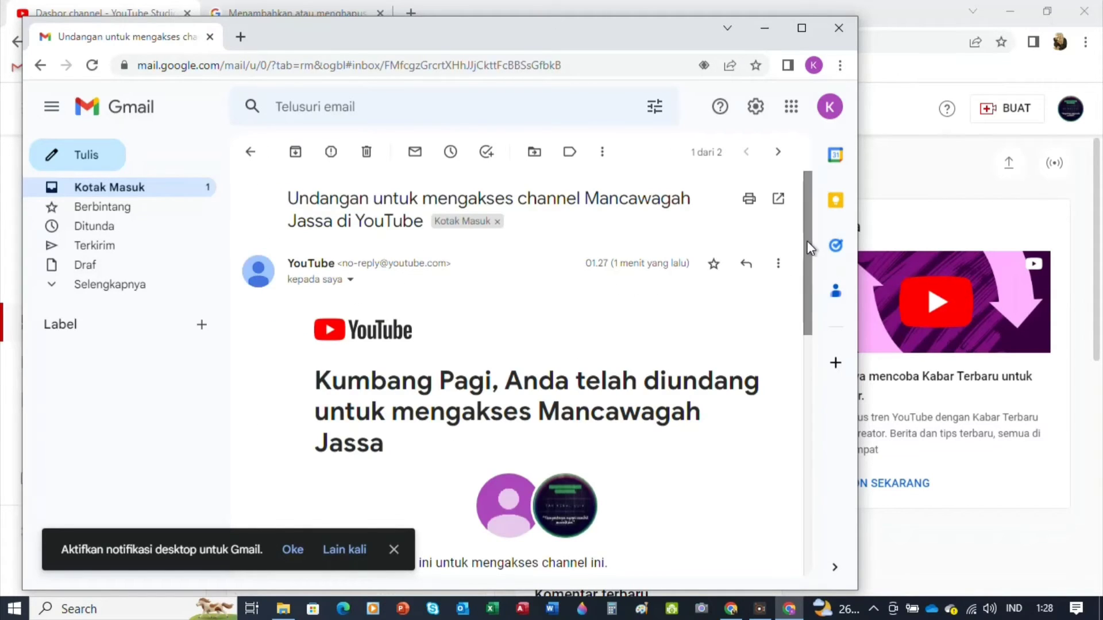
drag(806, 240, 811, 297)
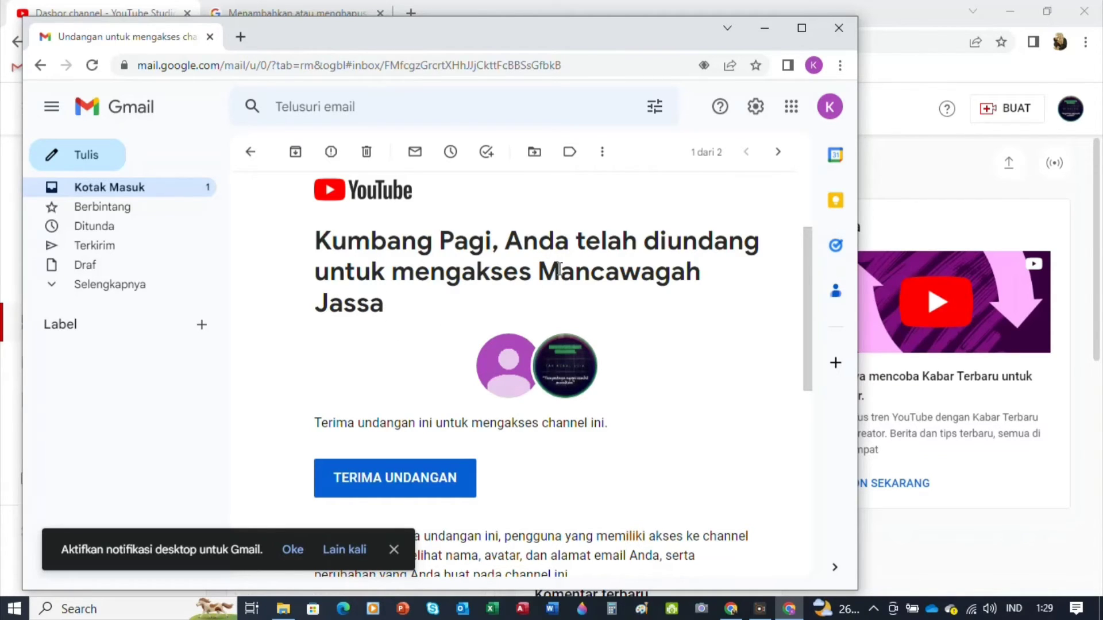
click(460, 492)
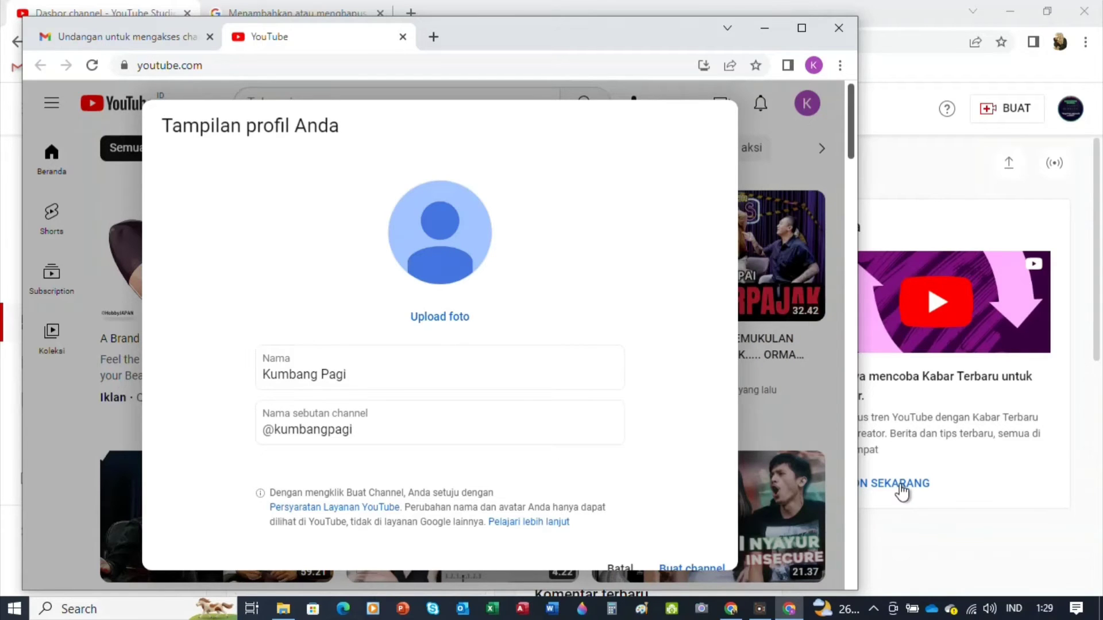
Scroll through the 'Tampilan profil Anda' dialog to check the prefilled name and @ handle
drag(853, 144, 854, 183)
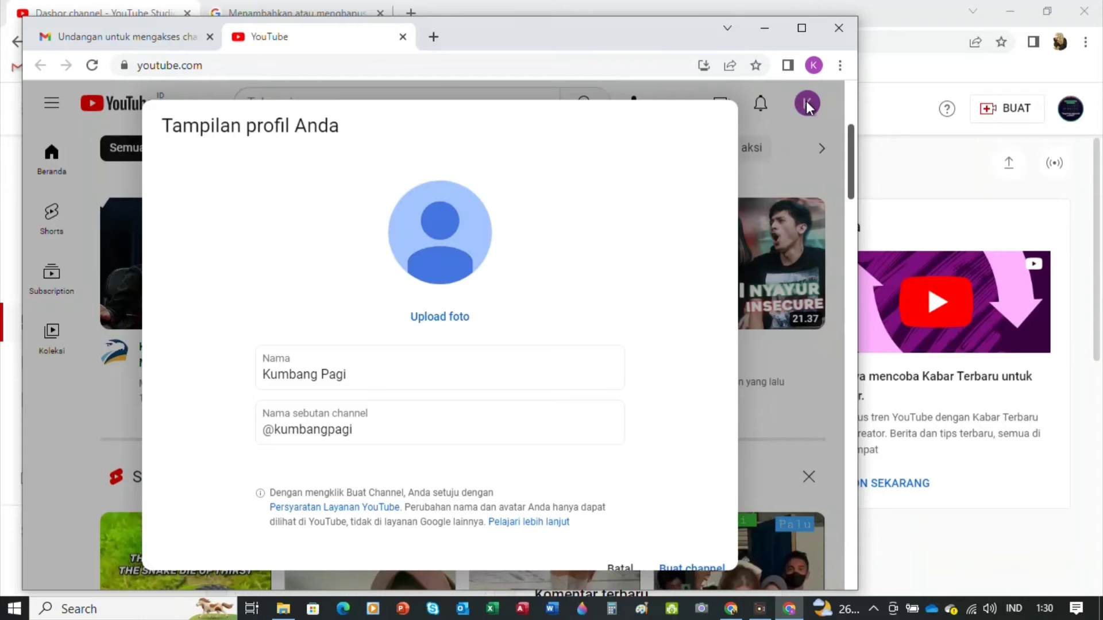
drag(852, 147, 866, 315)
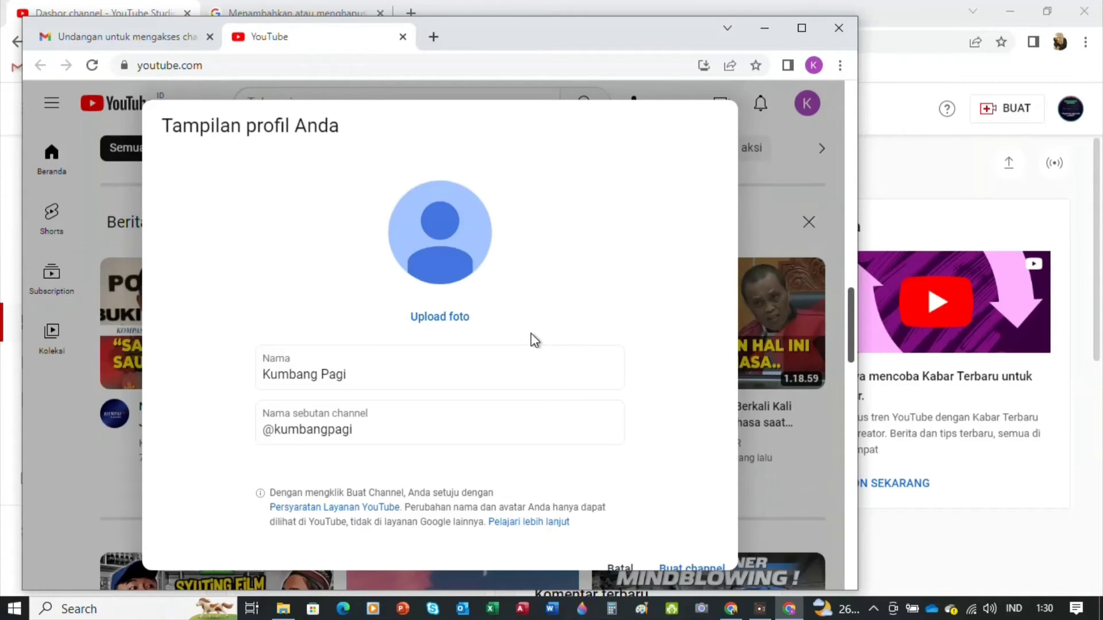
Set the go-kart picture 00034.jpg as the new channel's profile photo
click(462, 323)
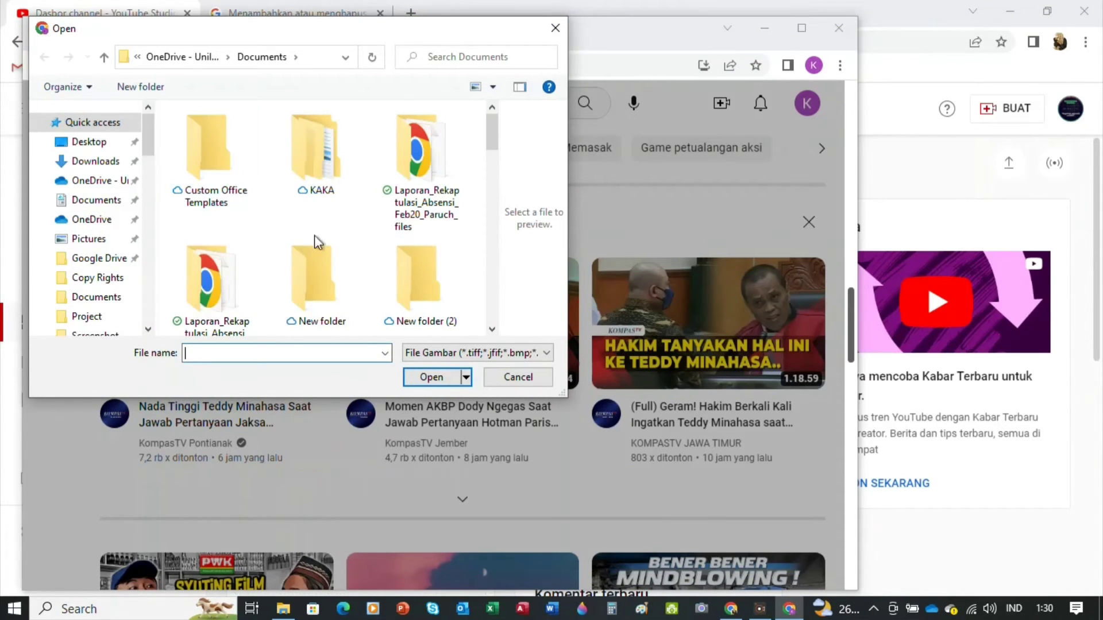
drag(492, 143, 482, 208)
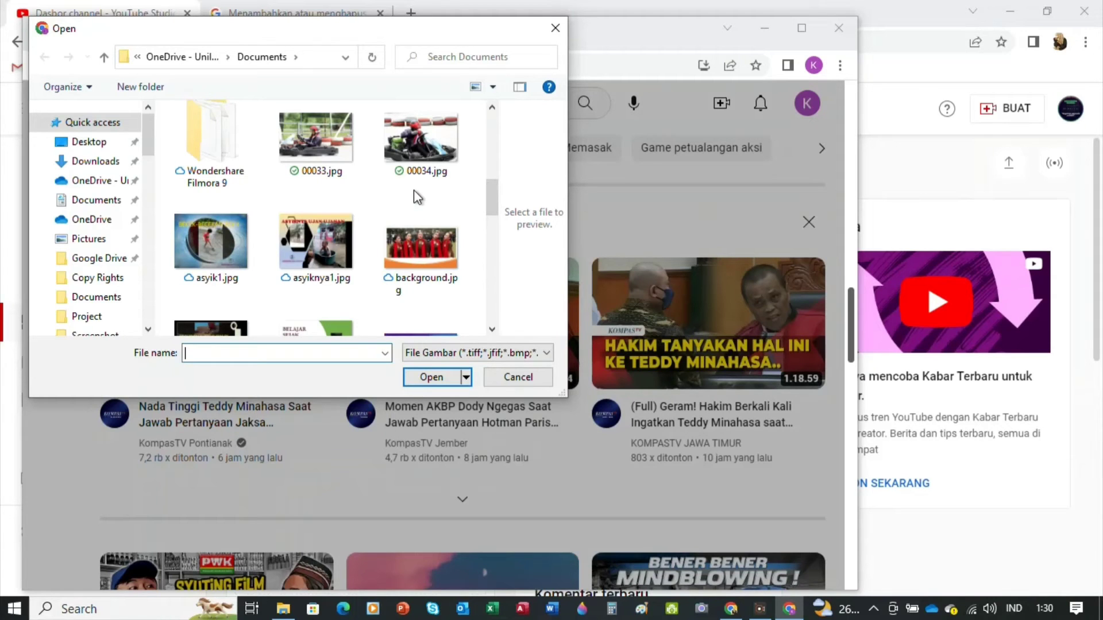
double_click(429, 140)
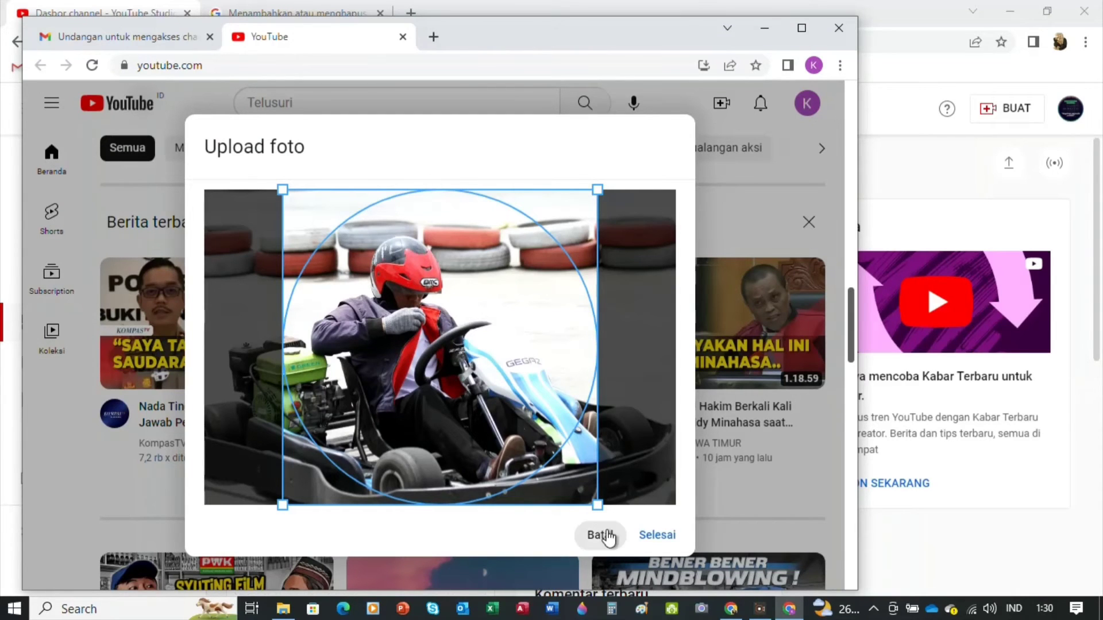
click(665, 536)
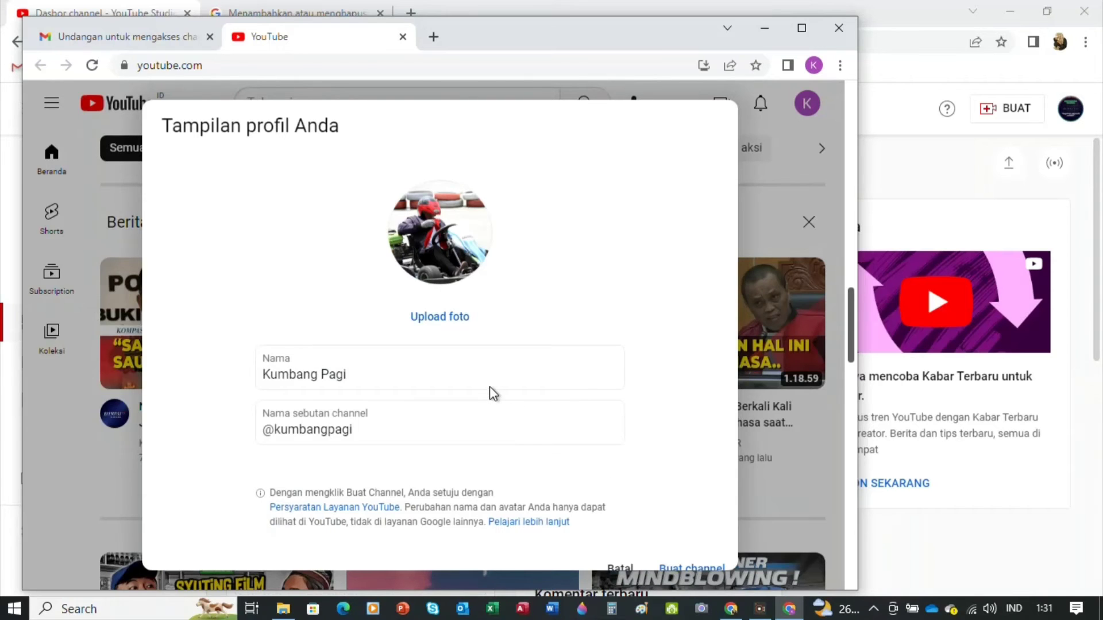
Cancel the reopened file picker and submit channel creation with Buat channel
click(457, 321)
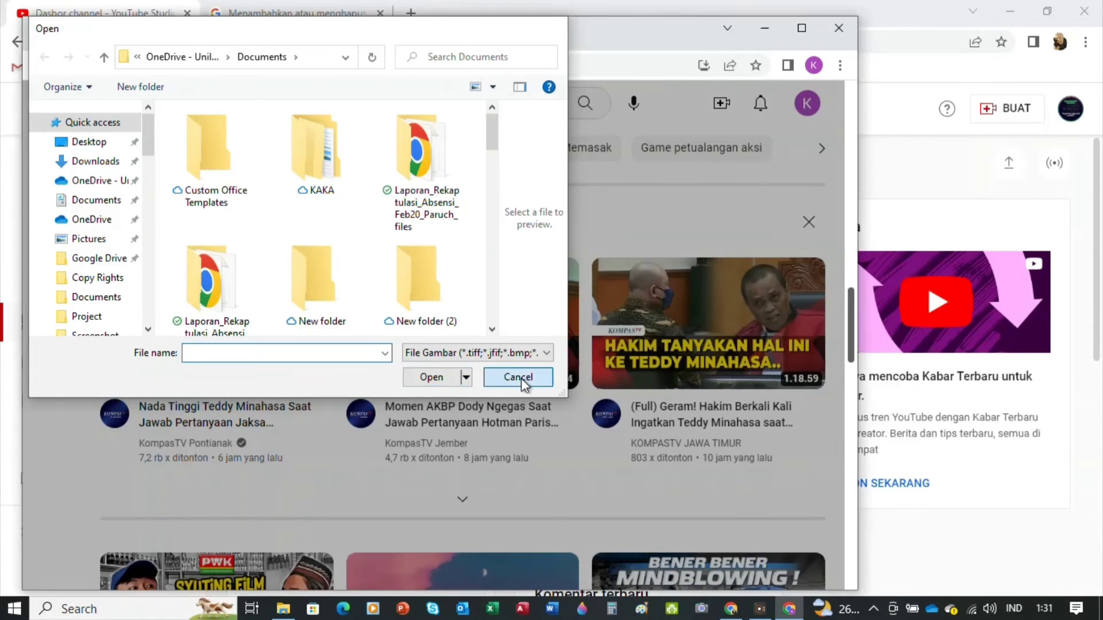
click(518, 380)
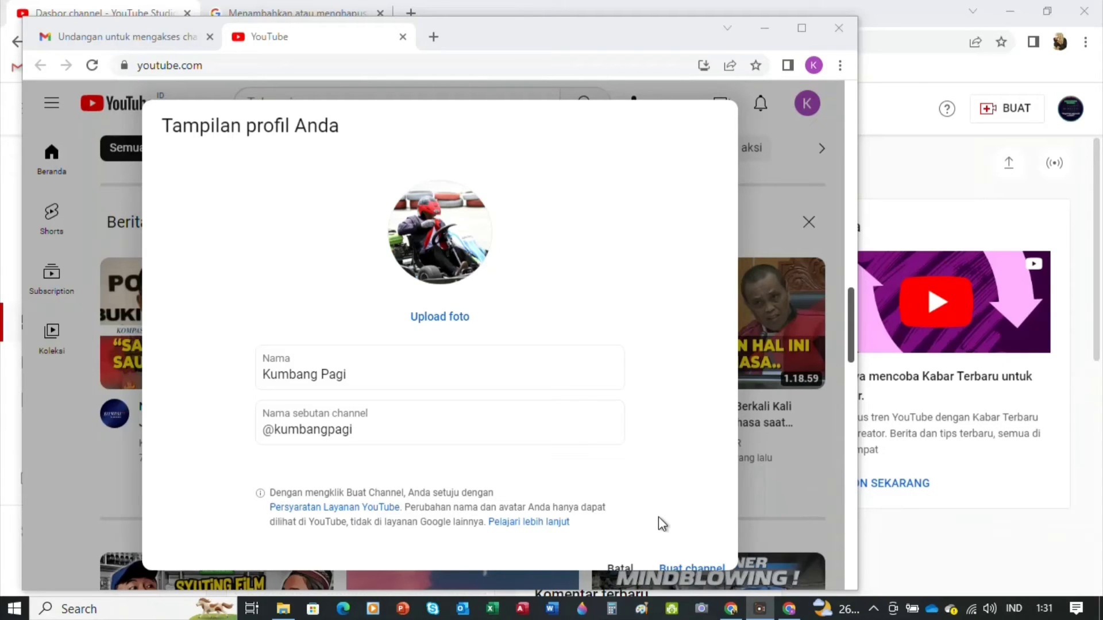
click(679, 567)
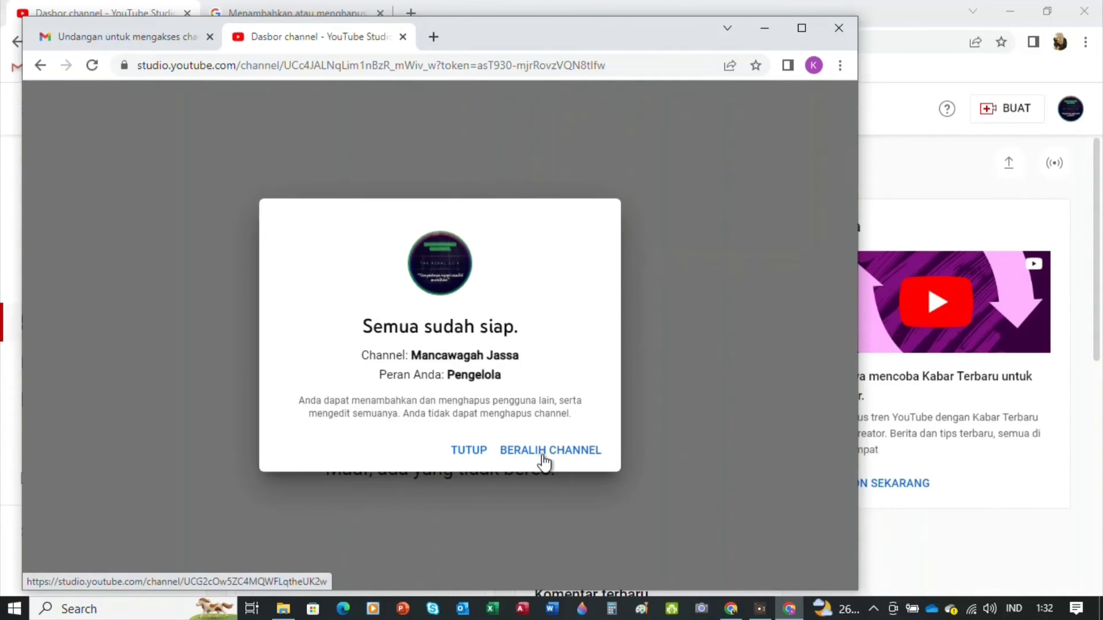
Switch to the Mancawagah Jassa channel and get past the YouTube Studio welcome screen
click(543, 461)
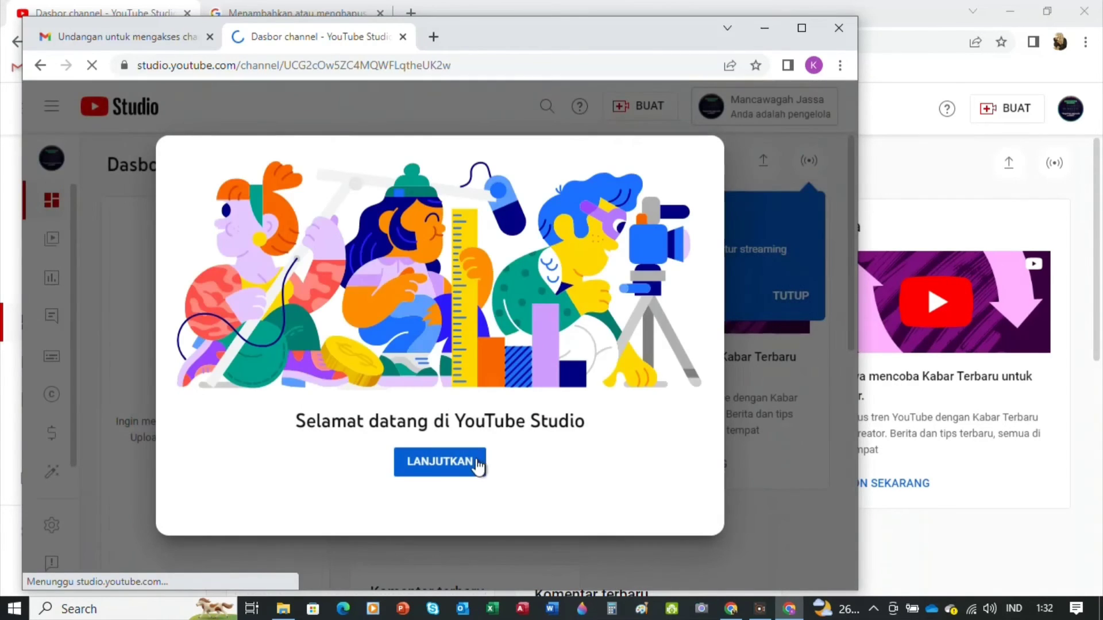
click(464, 462)
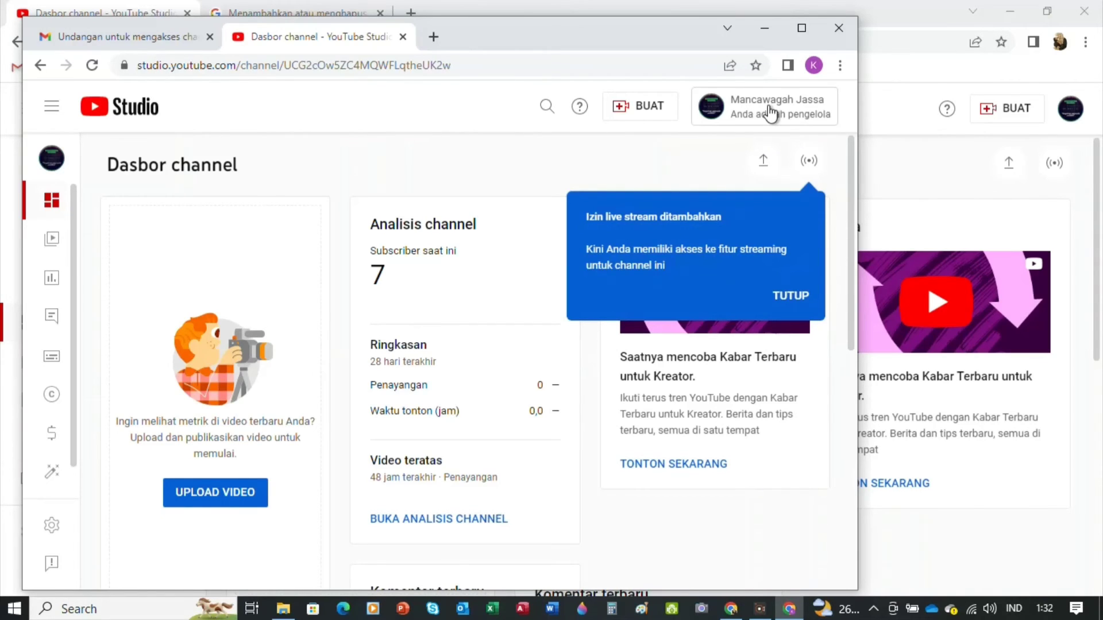
Dismiss the live stream, dark theme, playlist and customisation tips, then open Channel Anda
click(769, 113)
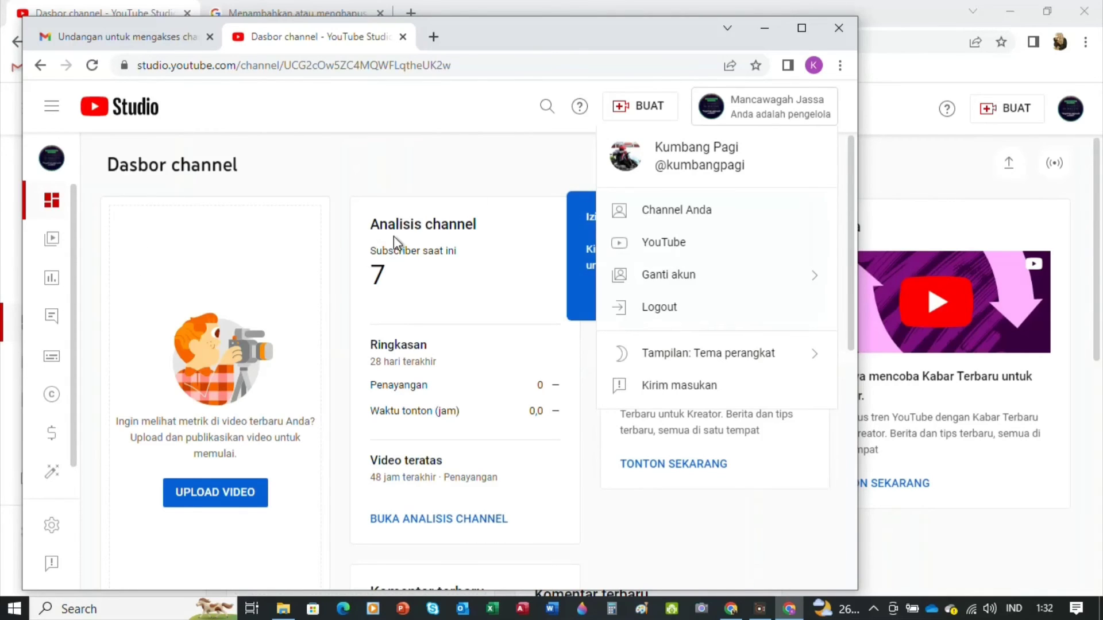
click(474, 176)
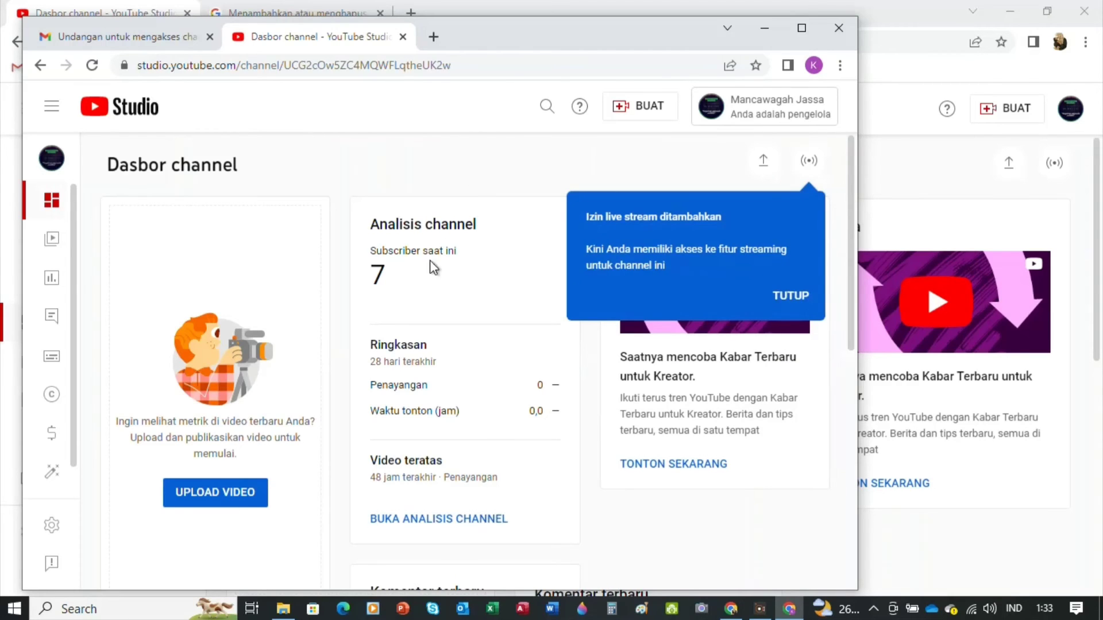
click(790, 307)
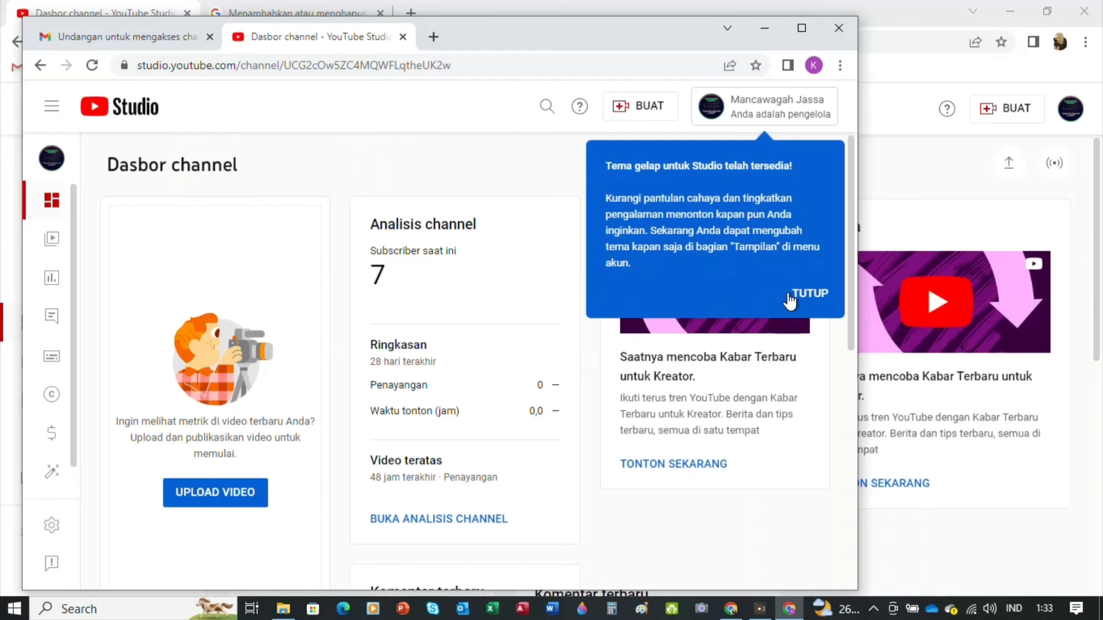
click(789, 295)
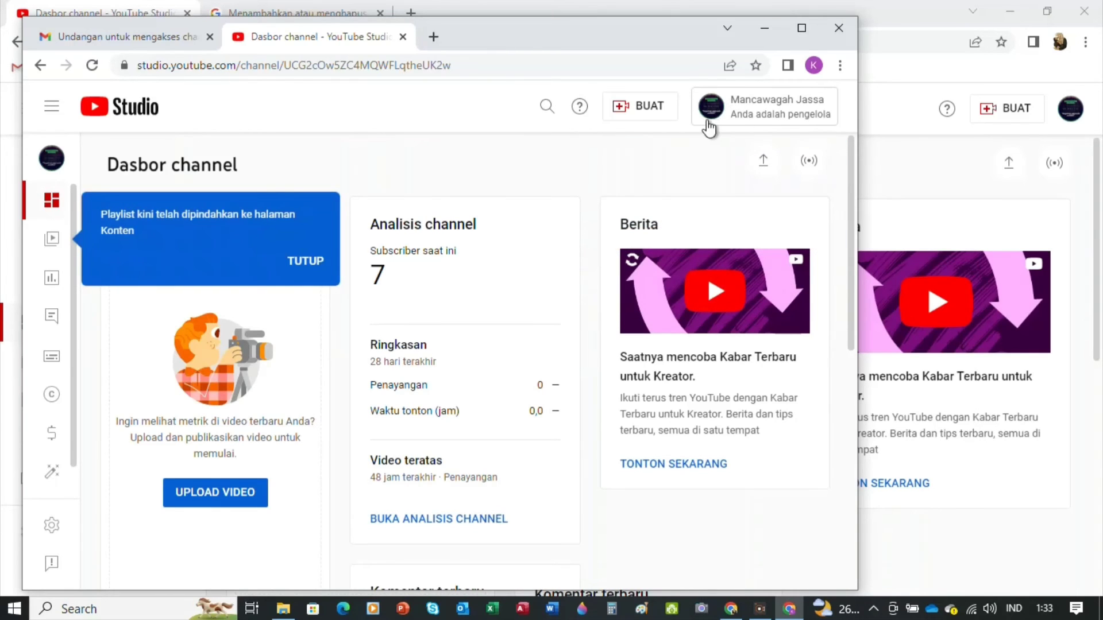
click(294, 265)
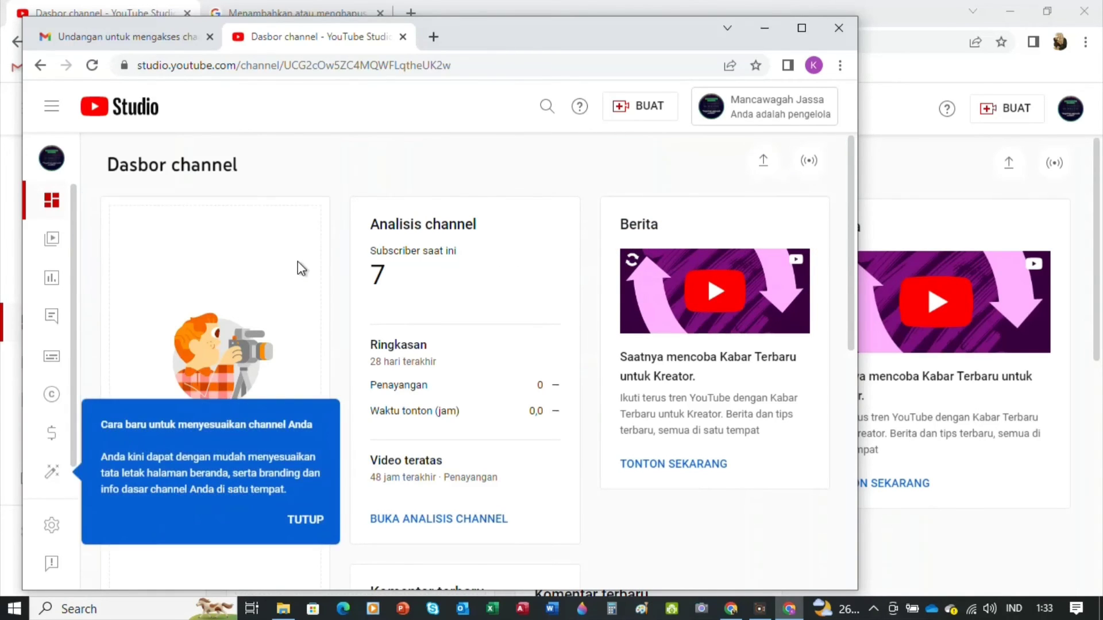
click(295, 533)
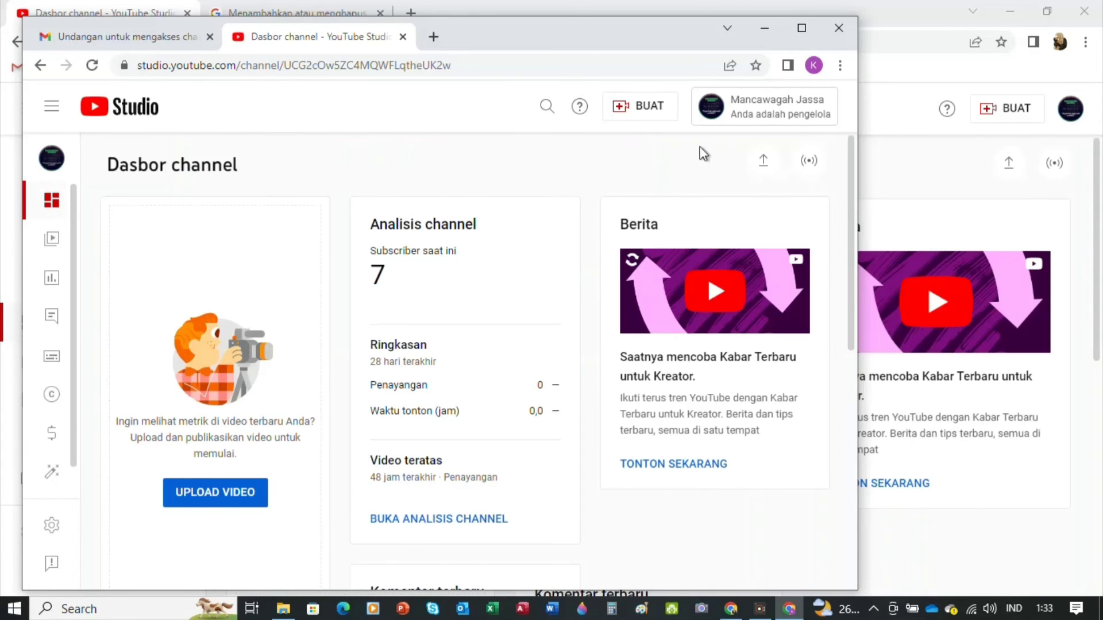
click(737, 124)
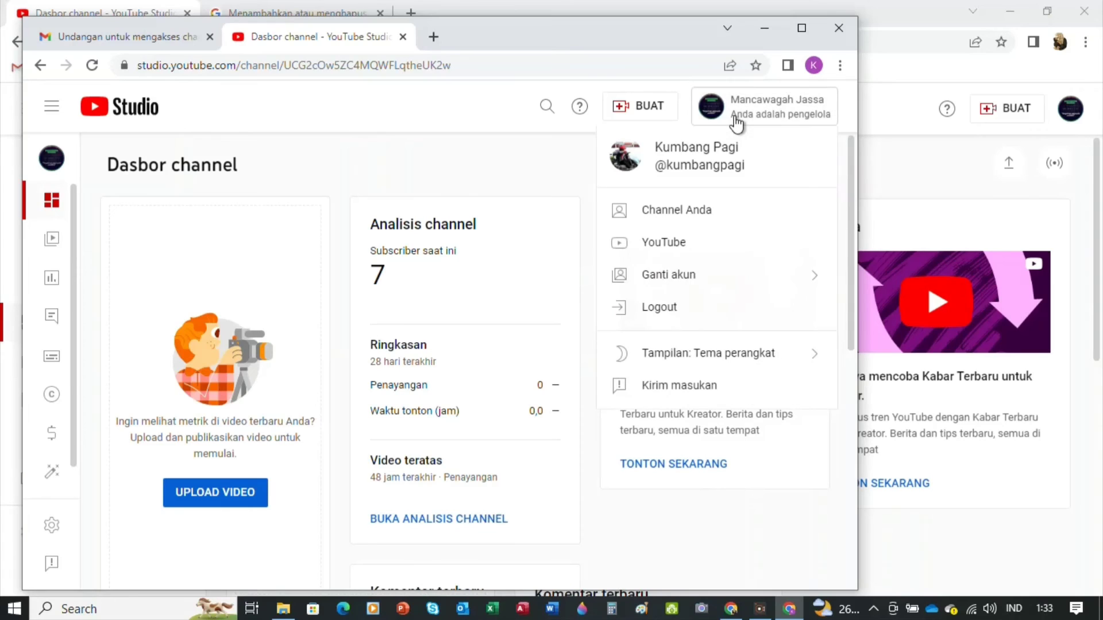
click(716, 212)
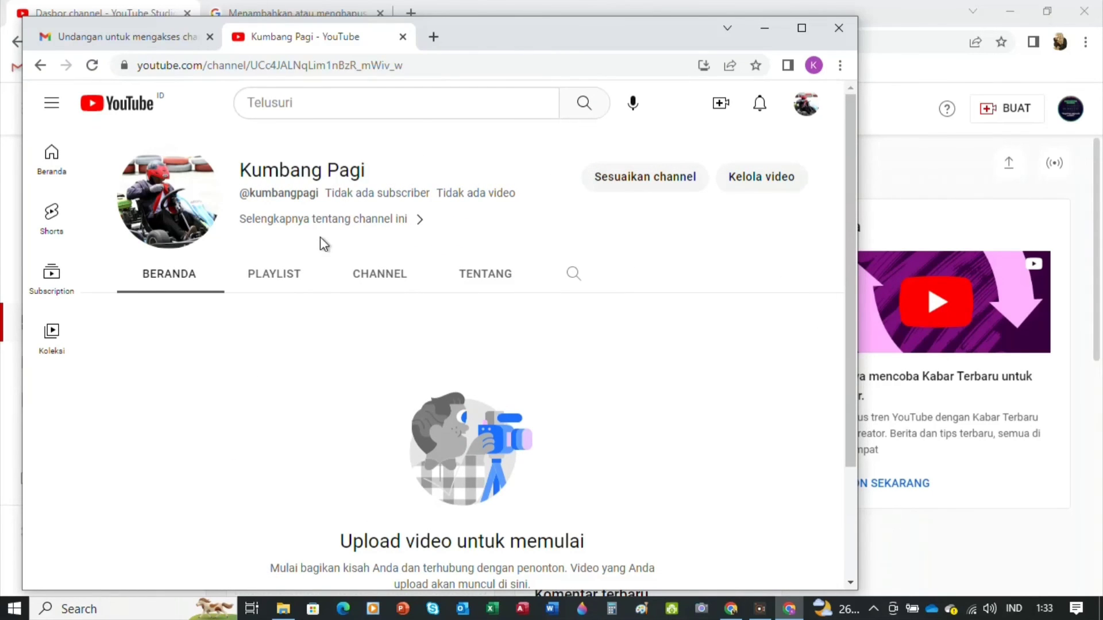
Check the new channel's empty PLAYLIST tab, then minimize its window to reveal the owner's dashboard
click(287, 280)
click(181, 275)
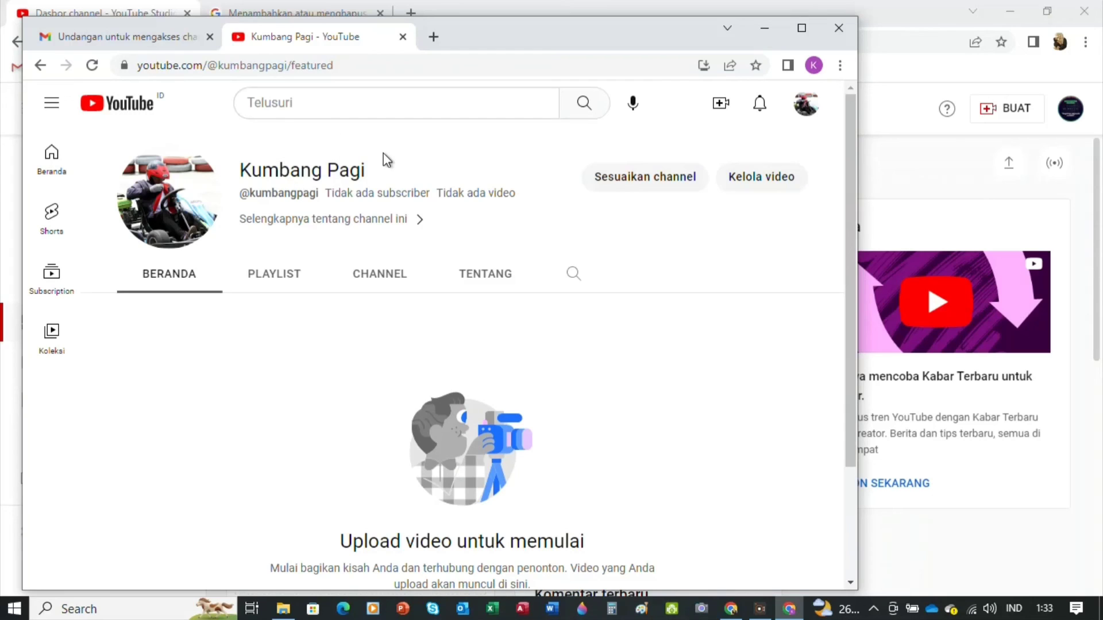
click(39, 65)
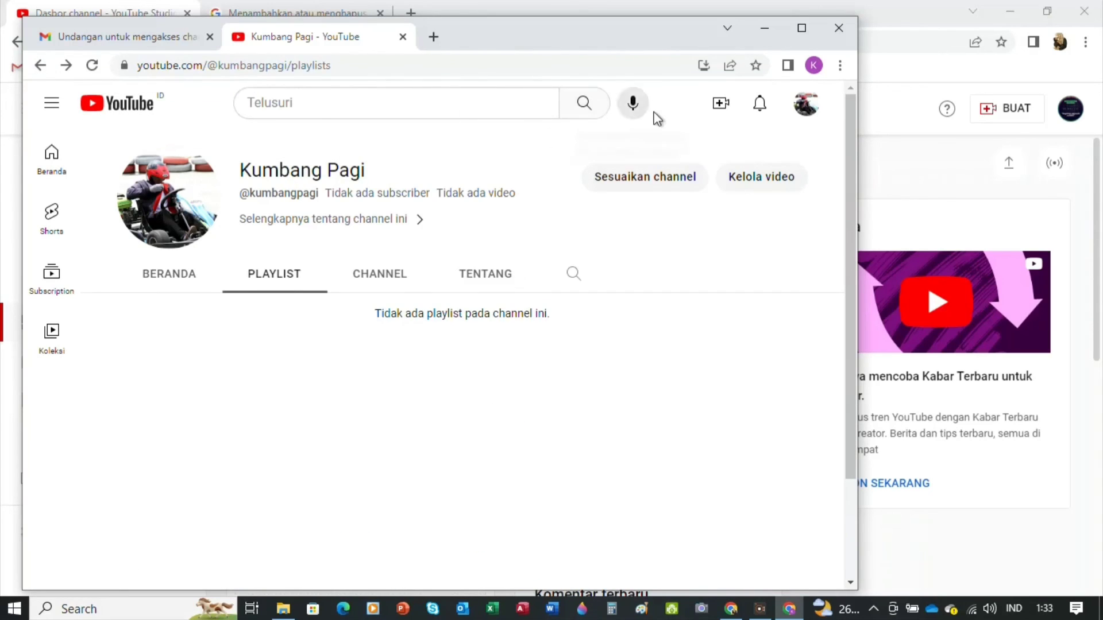
click(768, 28)
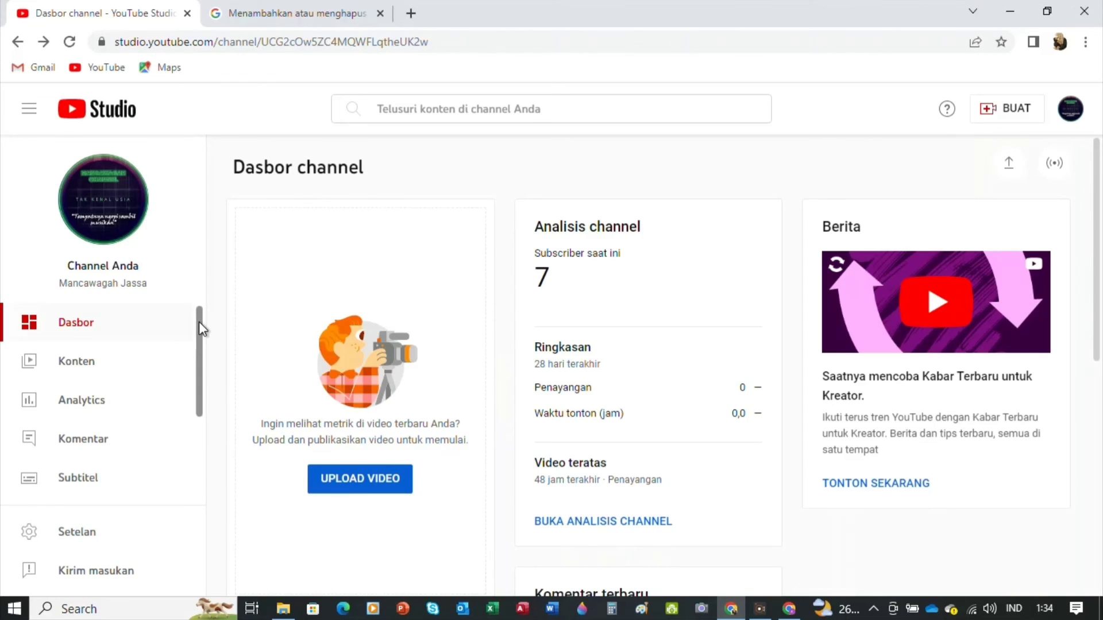
Open Setelan > Izin and check the second account's Pengelola role dropdown
drag(199, 322, 202, 459)
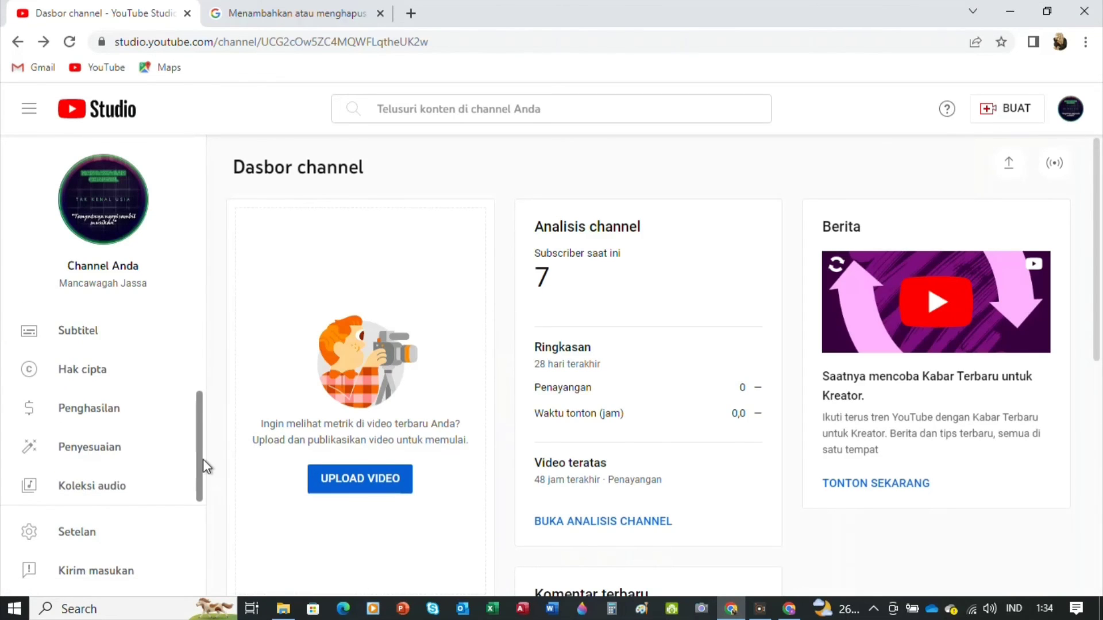
click(137, 529)
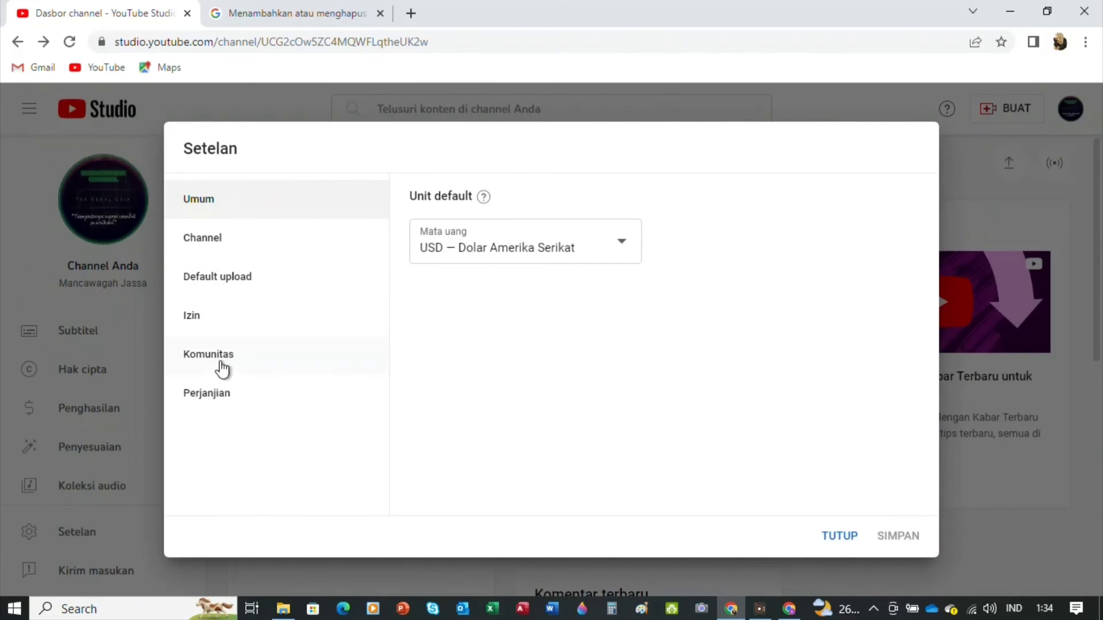
click(206, 320)
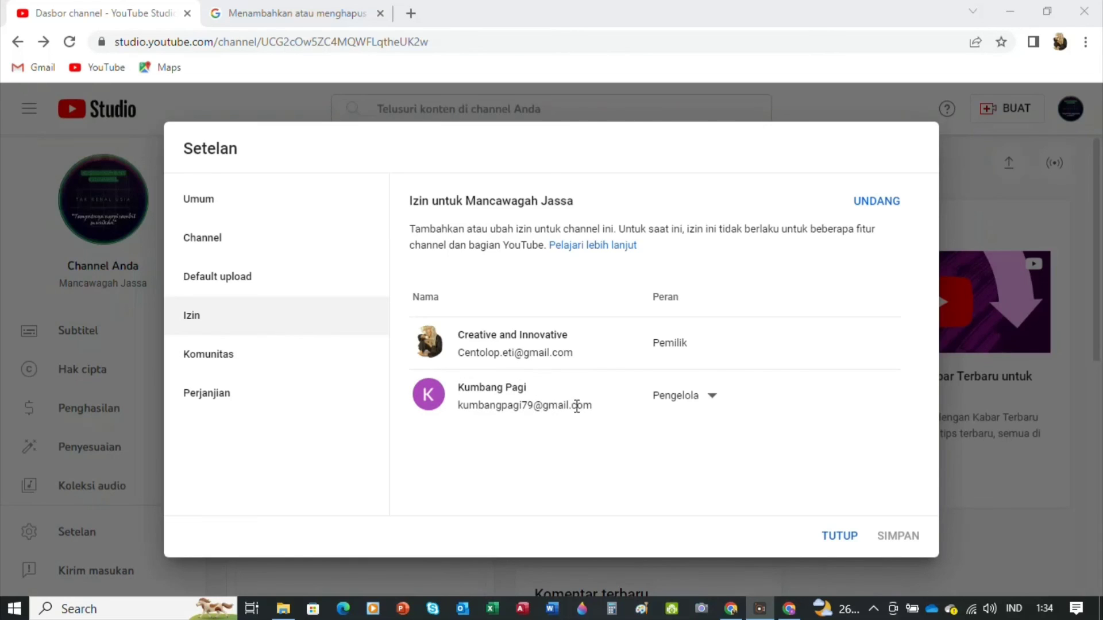
mouse_move(638, 378)
click(713, 395)
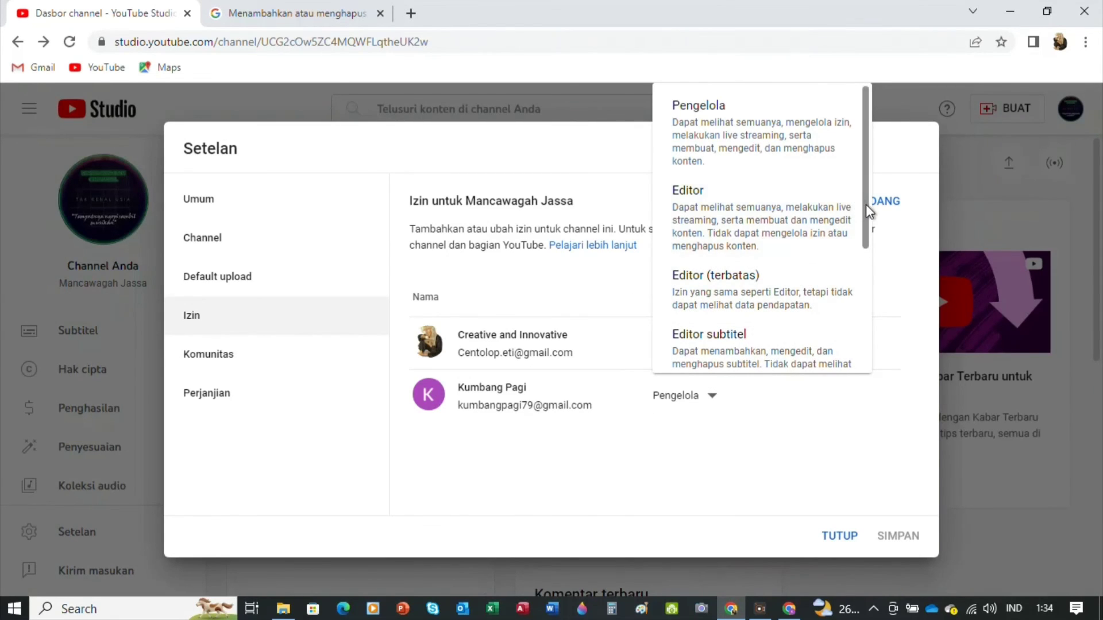
drag(866, 204, 884, 346)
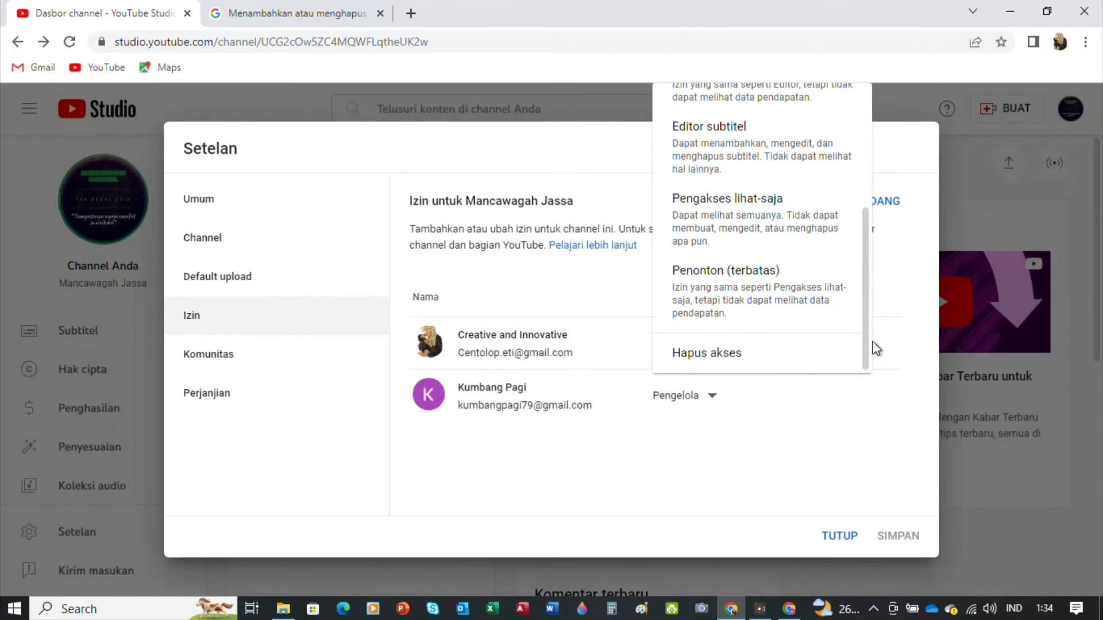